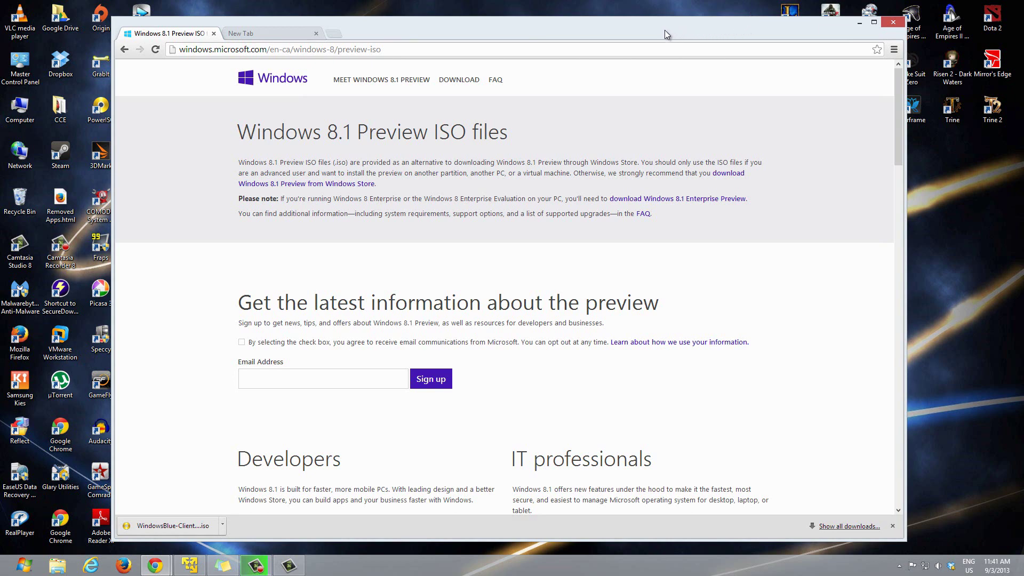
Step: Minimize Chrome on the Windows 8.1 Preview ISO page to reveal the desktop
click(859, 26)
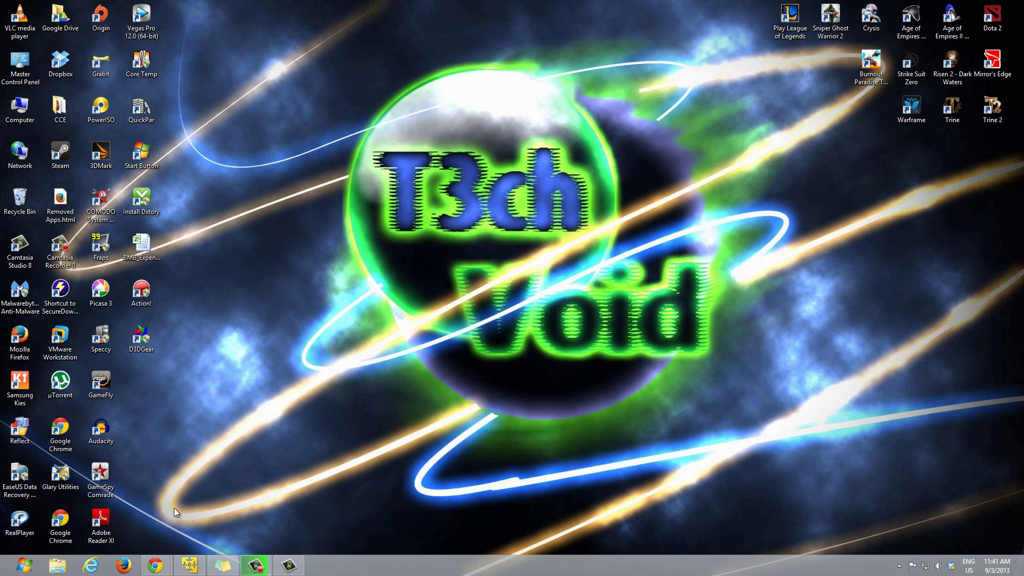
Step: Restore the VMware Player window, move it slightly higher, then minimize and restore it
click(189, 566)
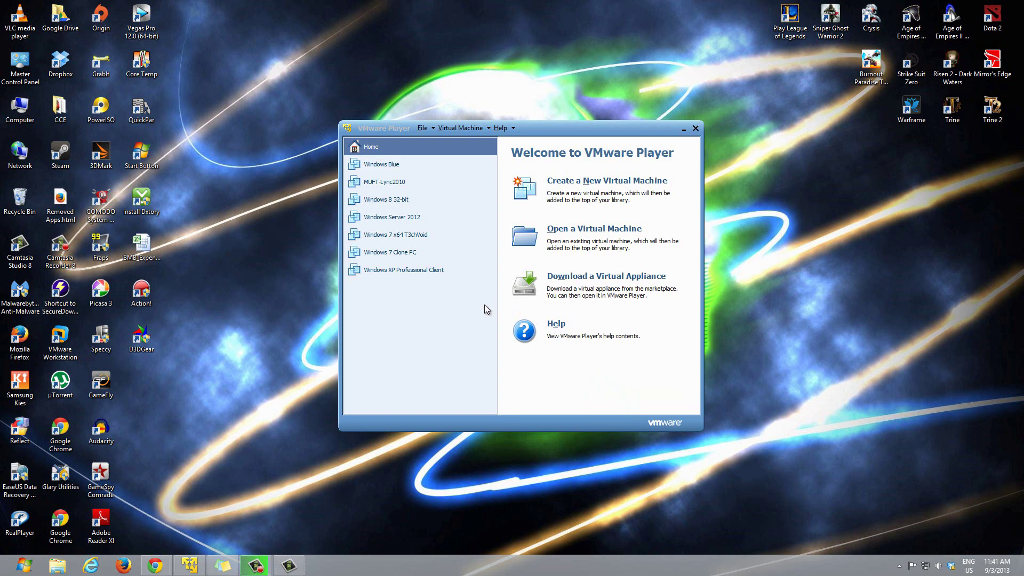
drag(562, 127, 543, 130)
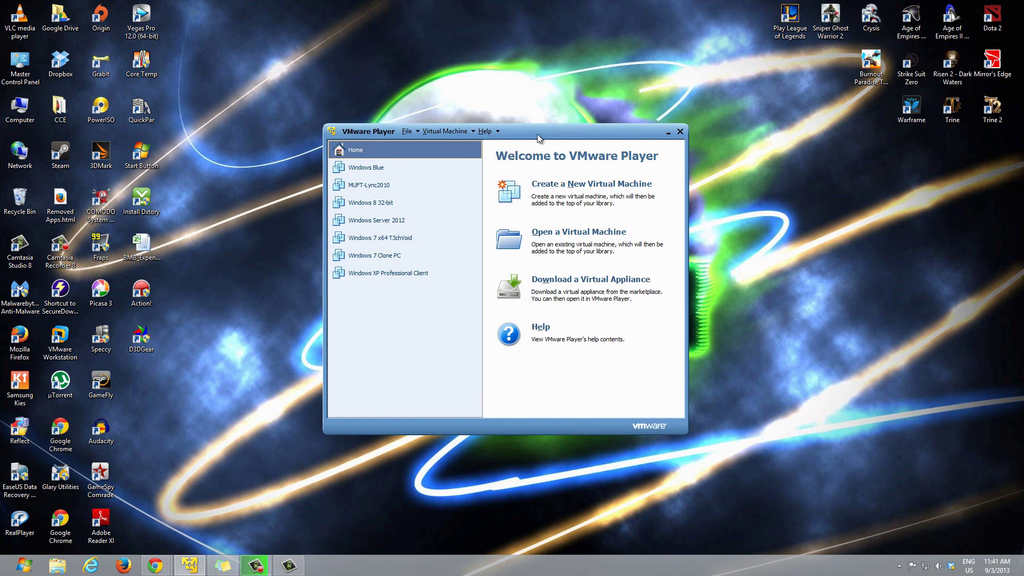
mouse_move(537, 134)
mouse_down()
mouse_move(534, 120)
mouse_move(531, 128)
mouse_move(541, 127)
mouse_up()
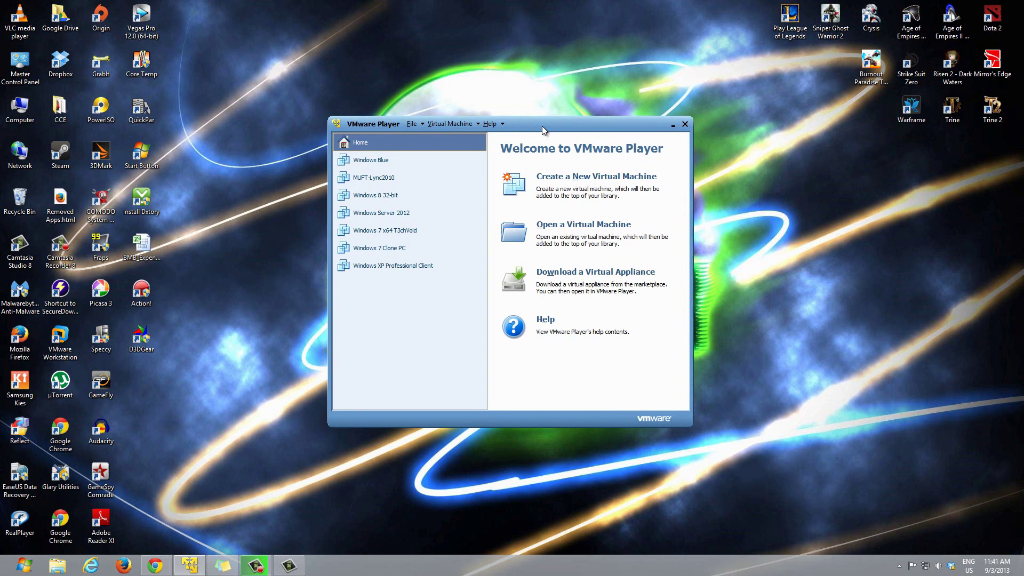
click(674, 126)
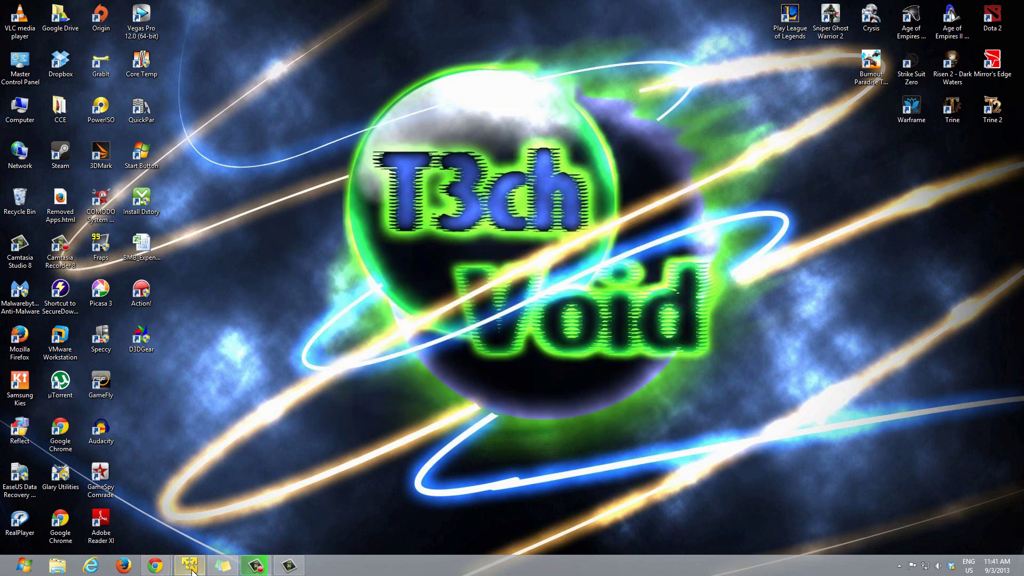
click(192, 570)
Step: Reopen the Windows 8.1 Preview ISO files page and select the product key
mouse_move(160, 560)
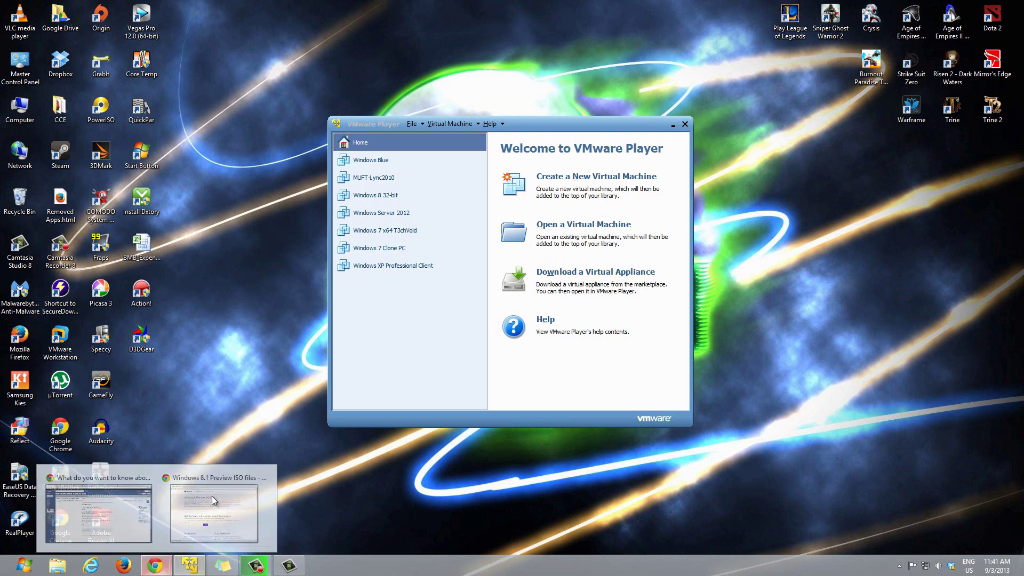
click(199, 526)
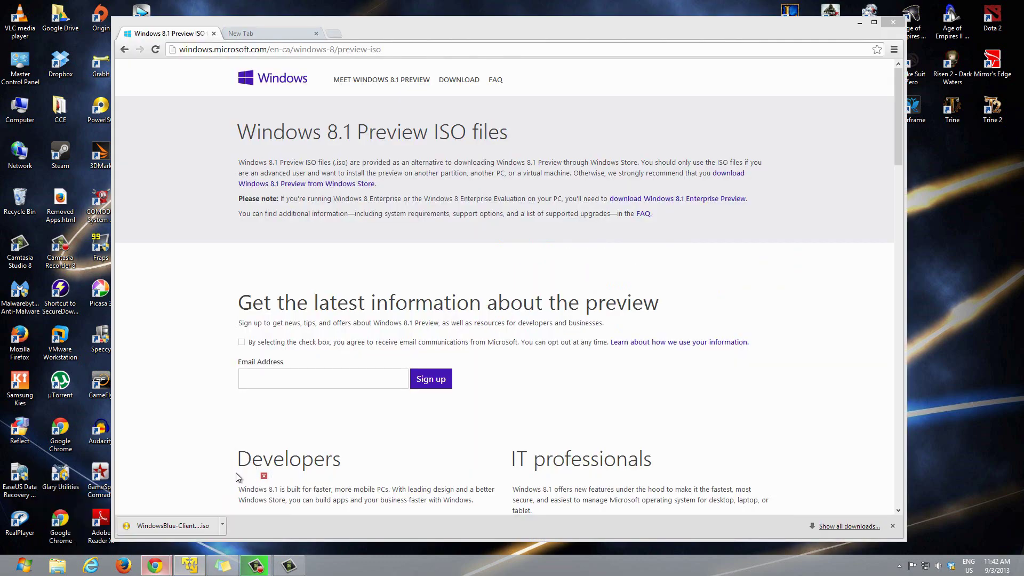
click(124, 50)
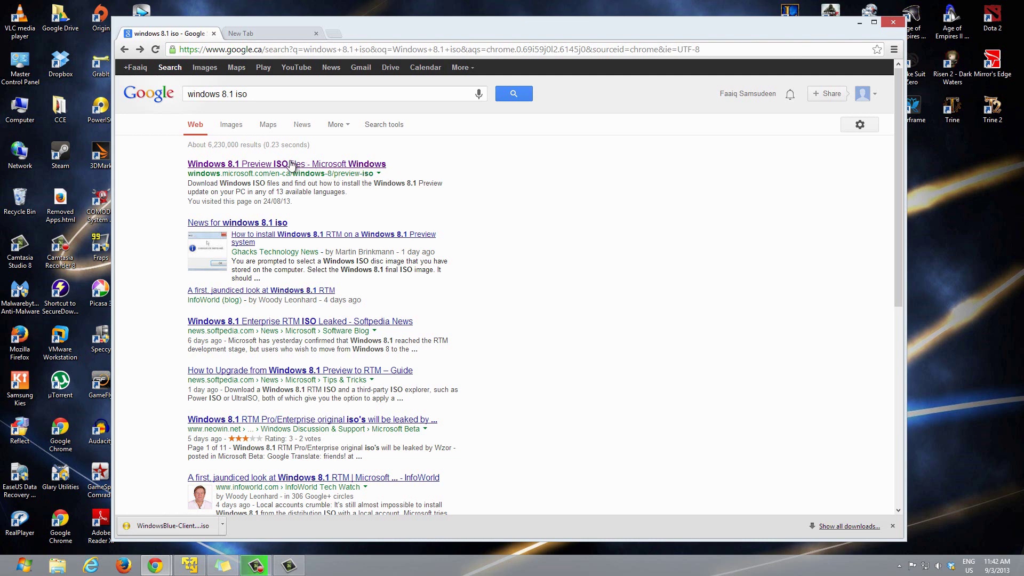
click(350, 168)
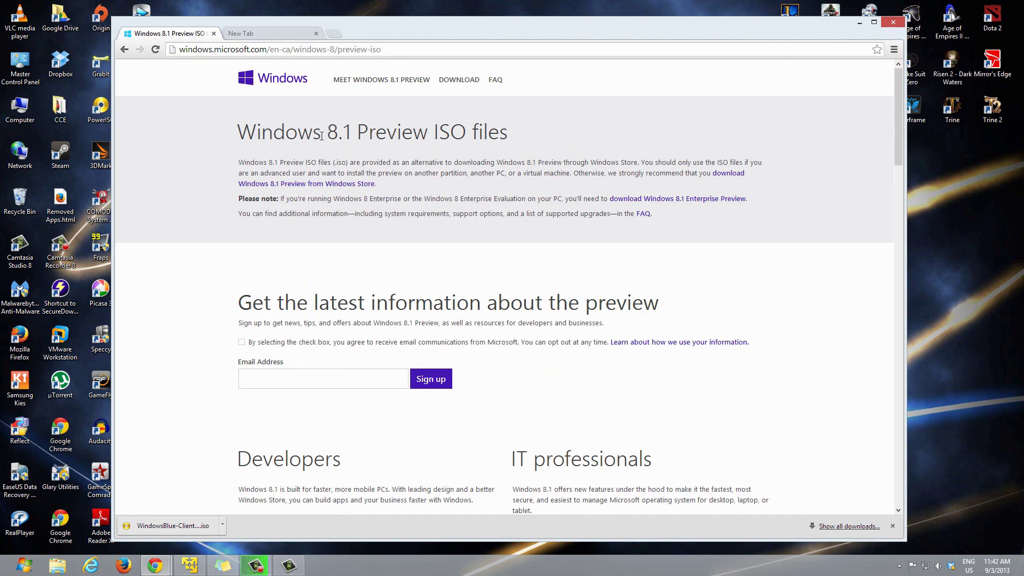
scroll(487, 158, down, 10)
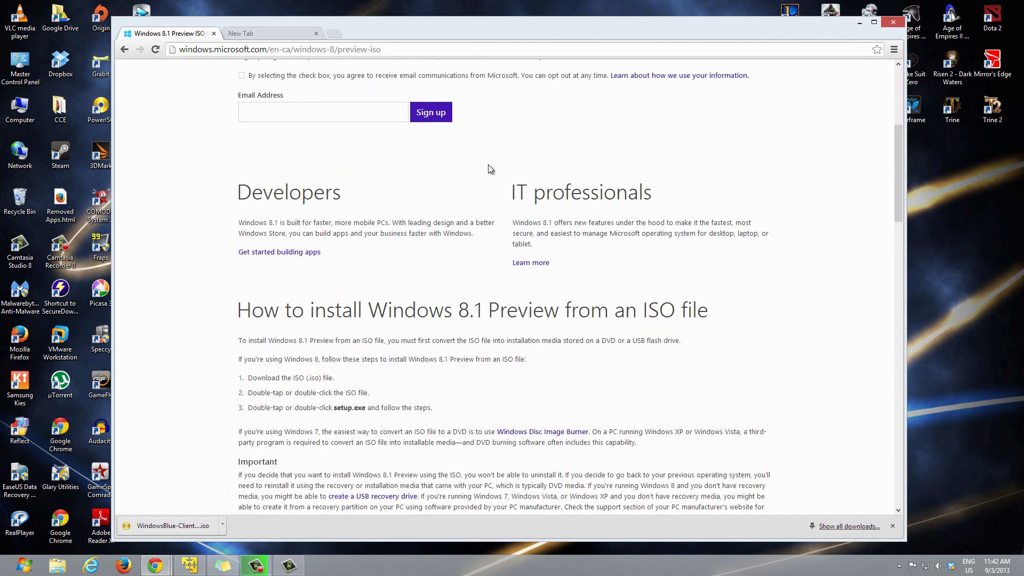
scroll(482, 185, down, 5)
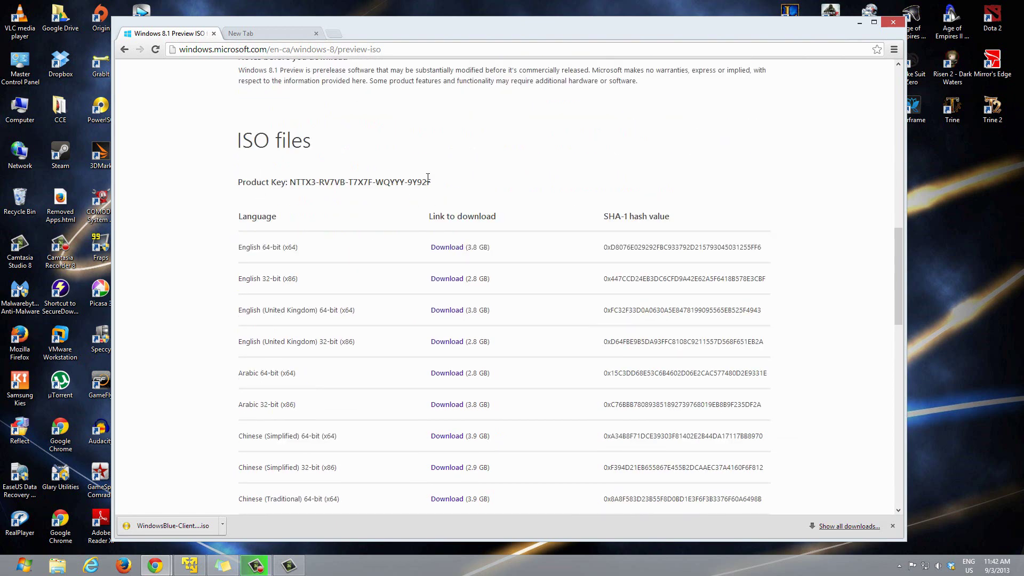
triple_click(334, 175)
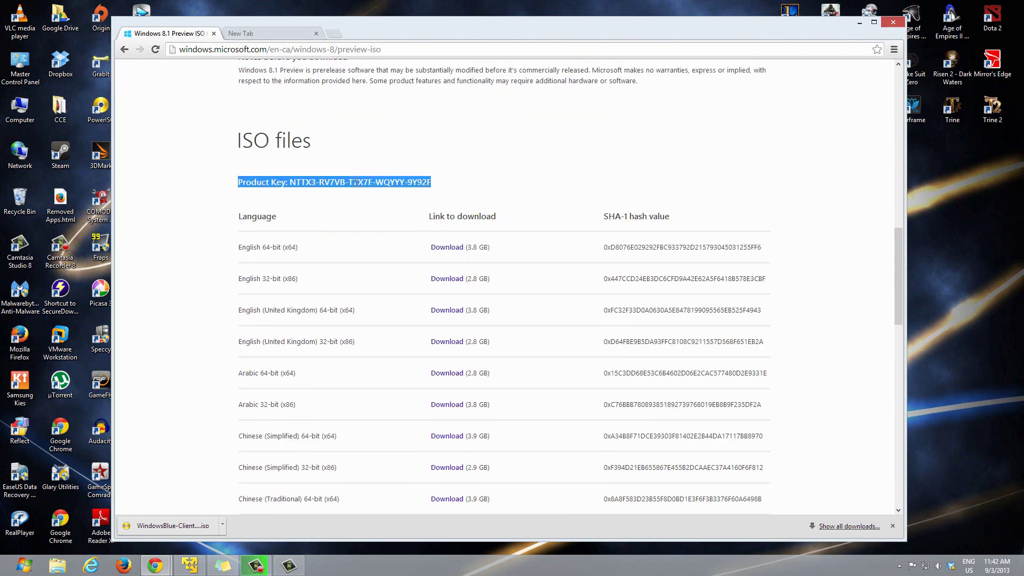
scroll(354, 182, up, 14)
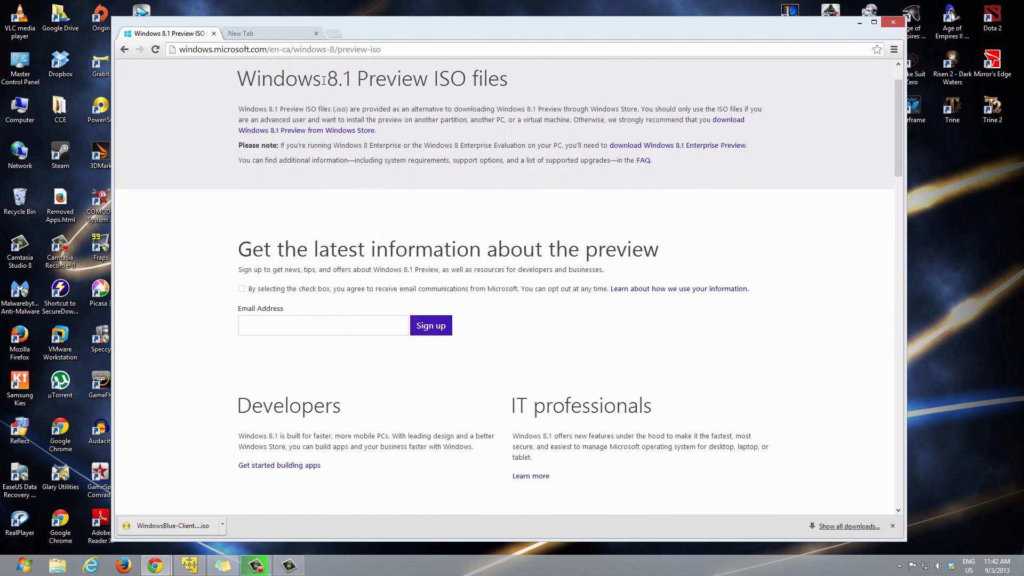
scroll(422, 298, down, 14)
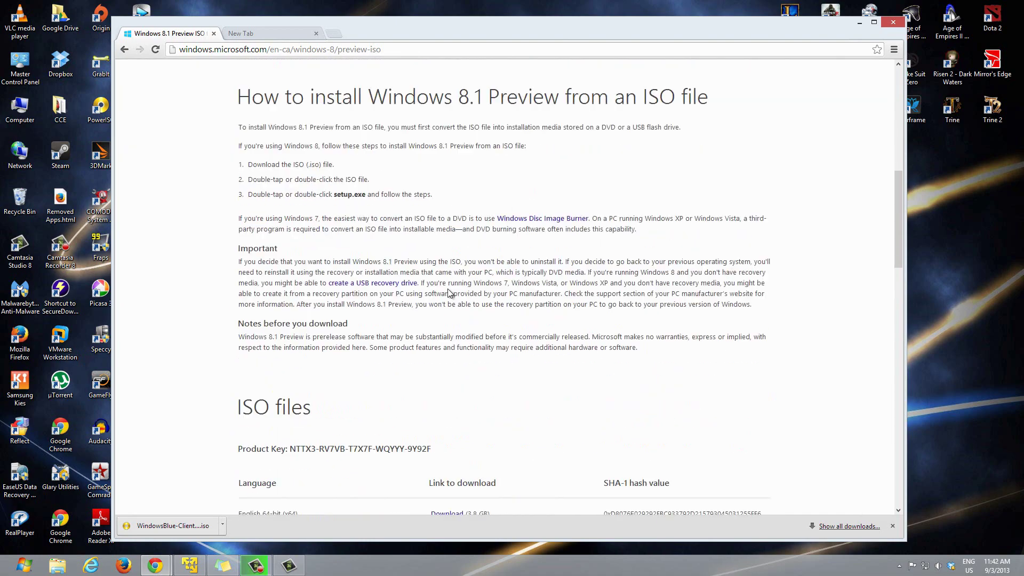
drag(440, 289, 292, 284)
key(ctrl+c)
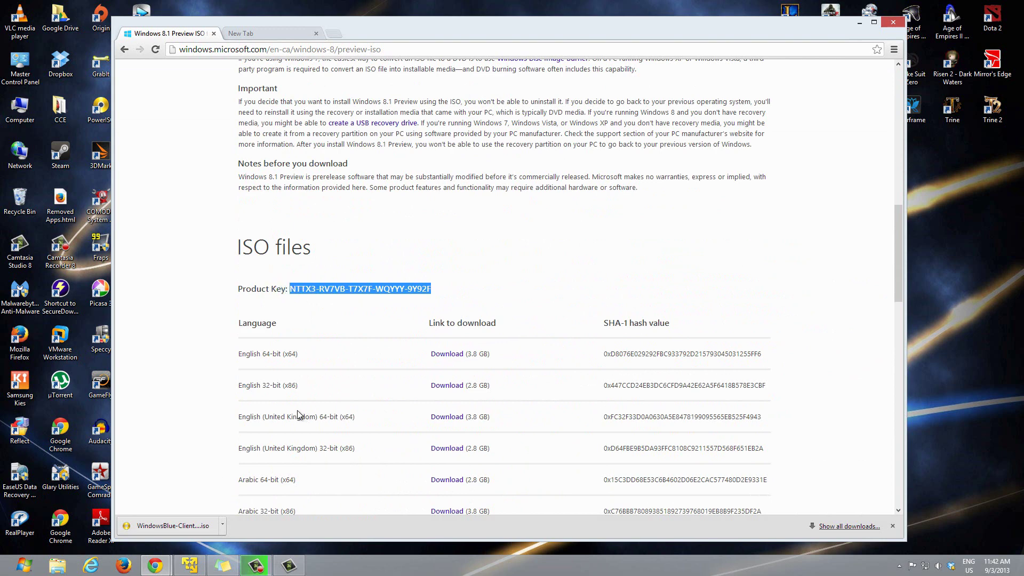
Step: Paste the product key into a new Notepad note, then minimize Notepad
key(super)
text(notep)
key(Return)
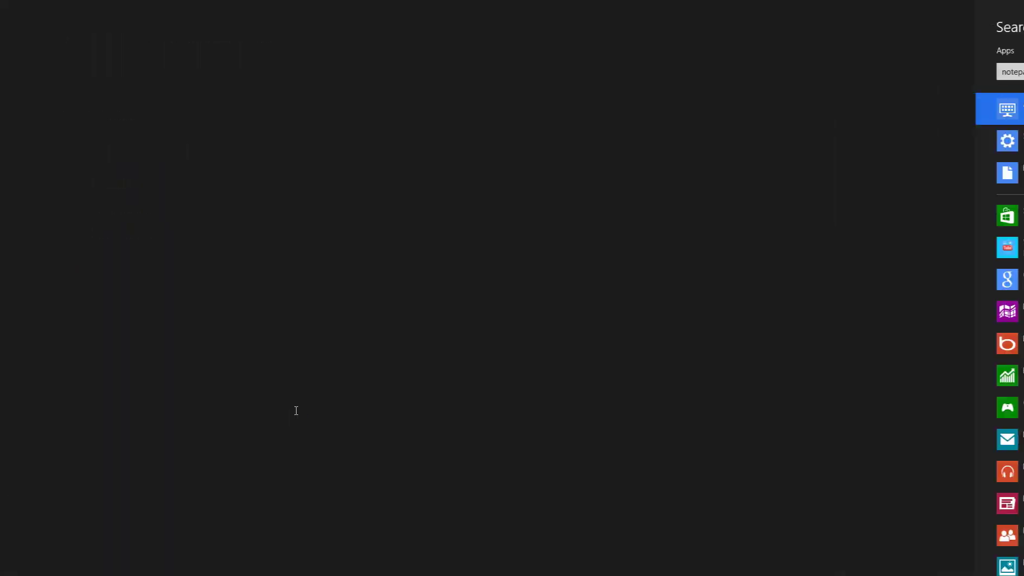
key(ctrl+v)
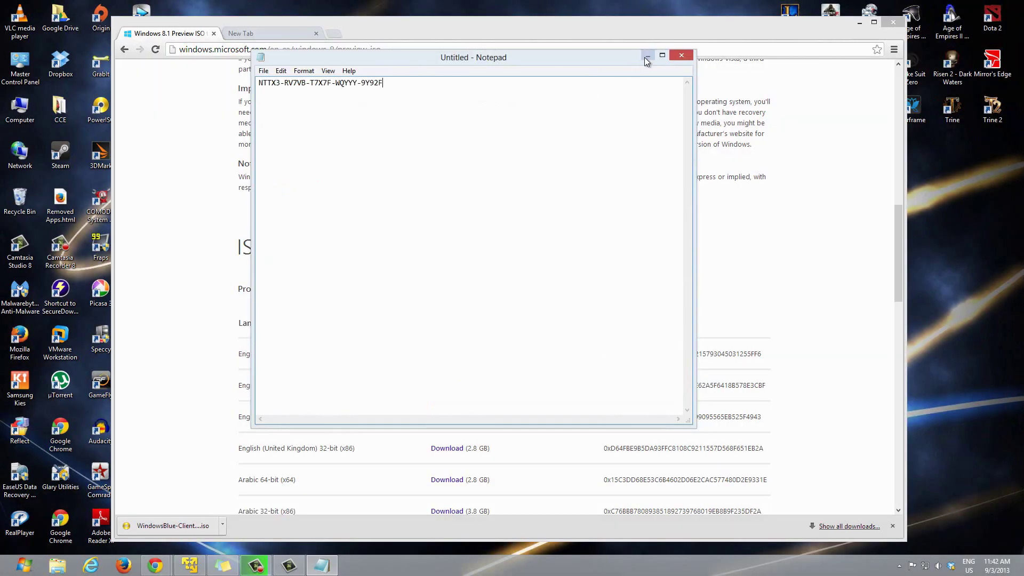
click(648, 56)
click(427, 266)
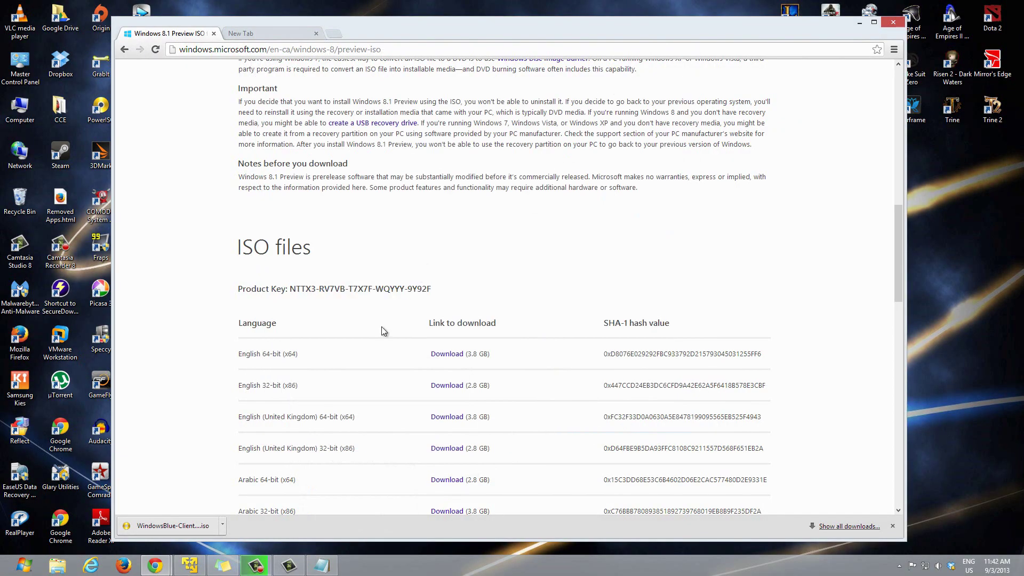
scroll(382, 326, down, 2)
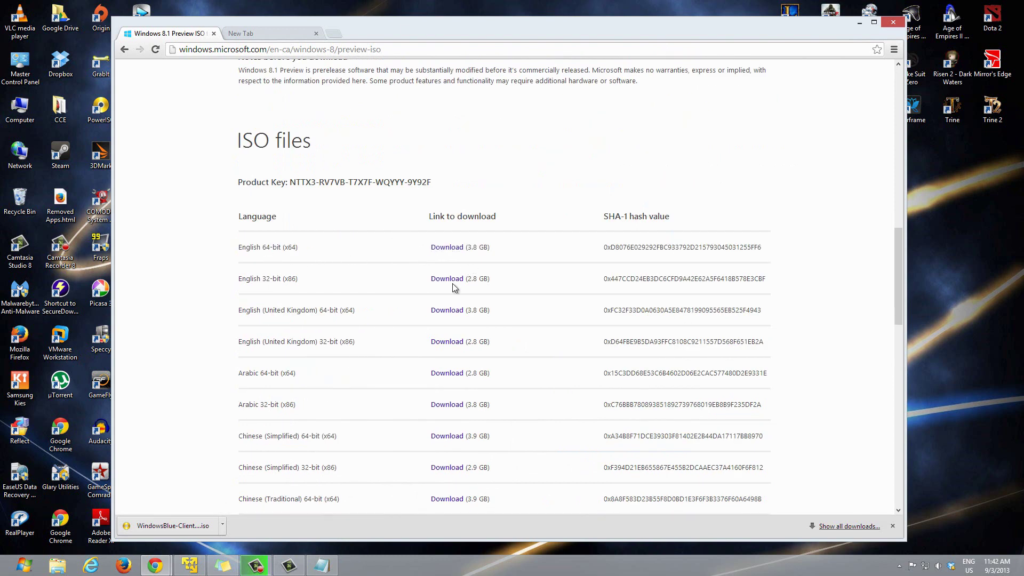
scroll(453, 283, down, 4)
scroll(440, 318, up, 2)
scroll(372, 344, up, 1)
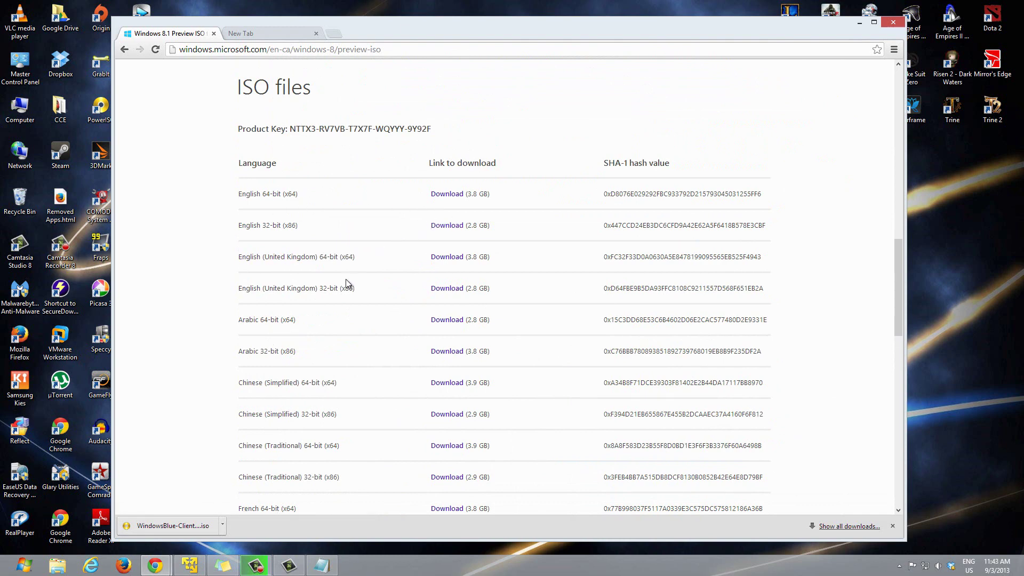
scroll(346, 283, down, 6)
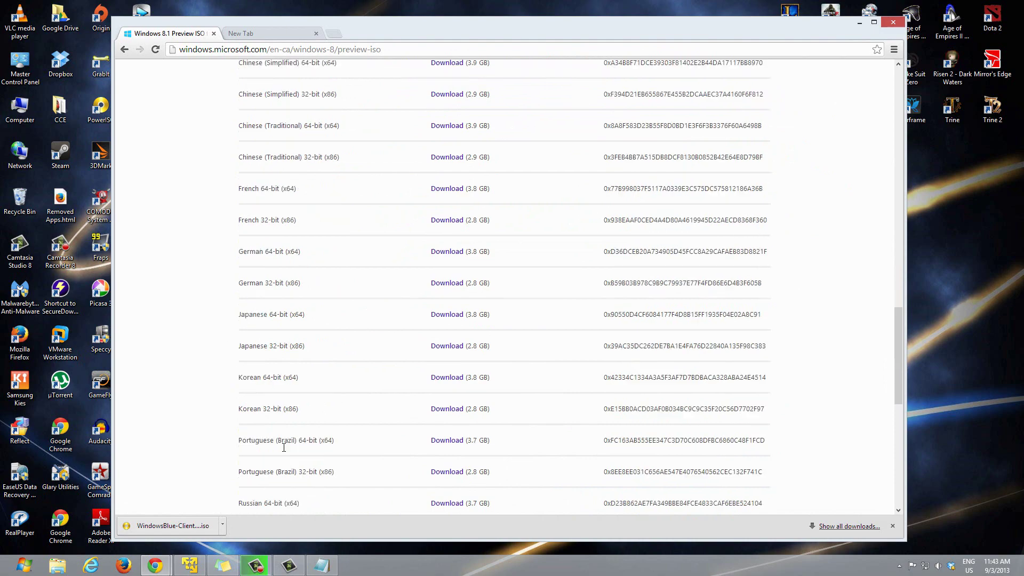
scroll(293, 441, down, 3)
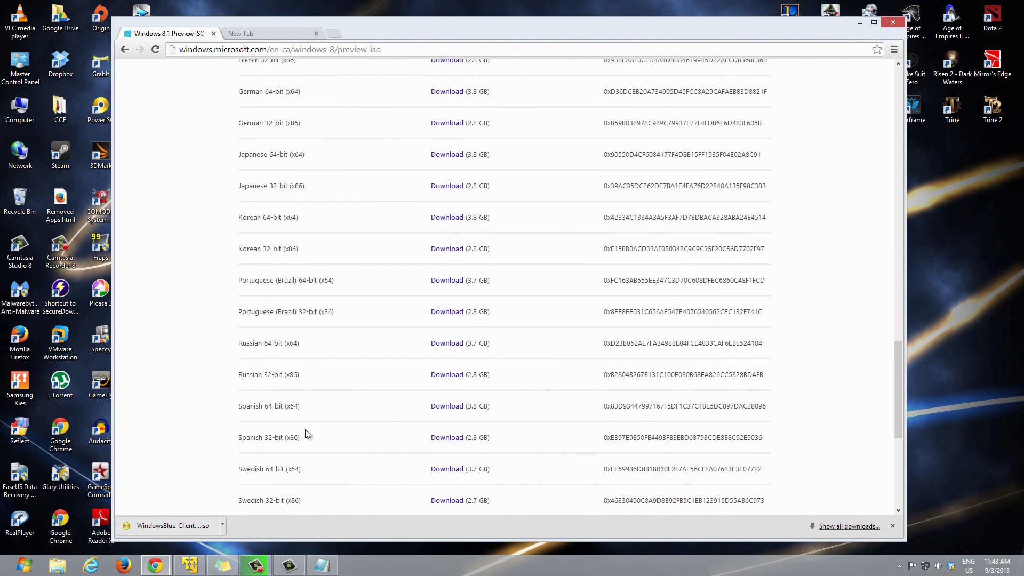
scroll(305, 430, down, 2)
scroll(290, 421, up, 4)
scroll(270, 417, up, 7)
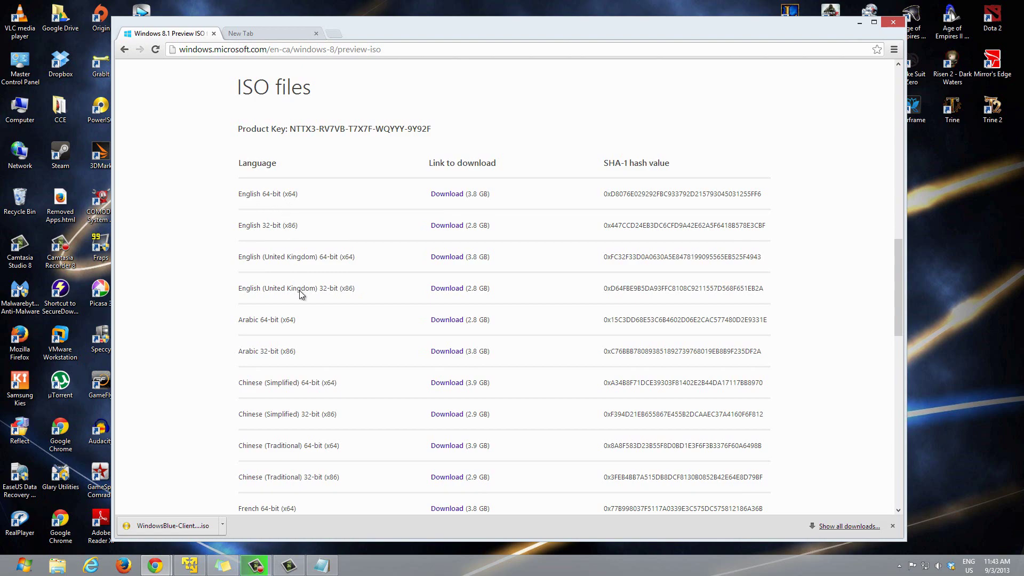
scroll(299, 290, down, 5)
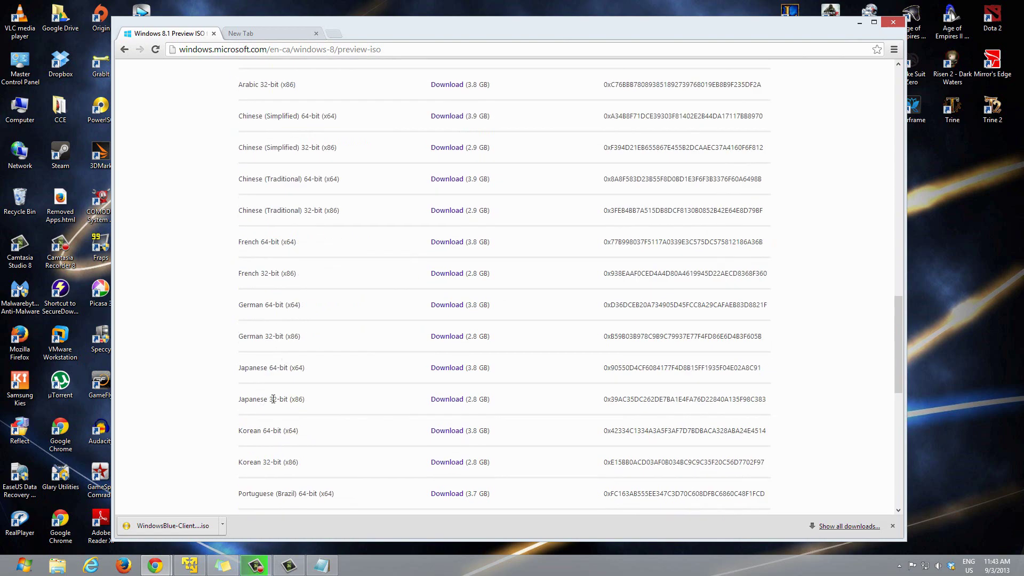
scroll(275, 399, up, 6)
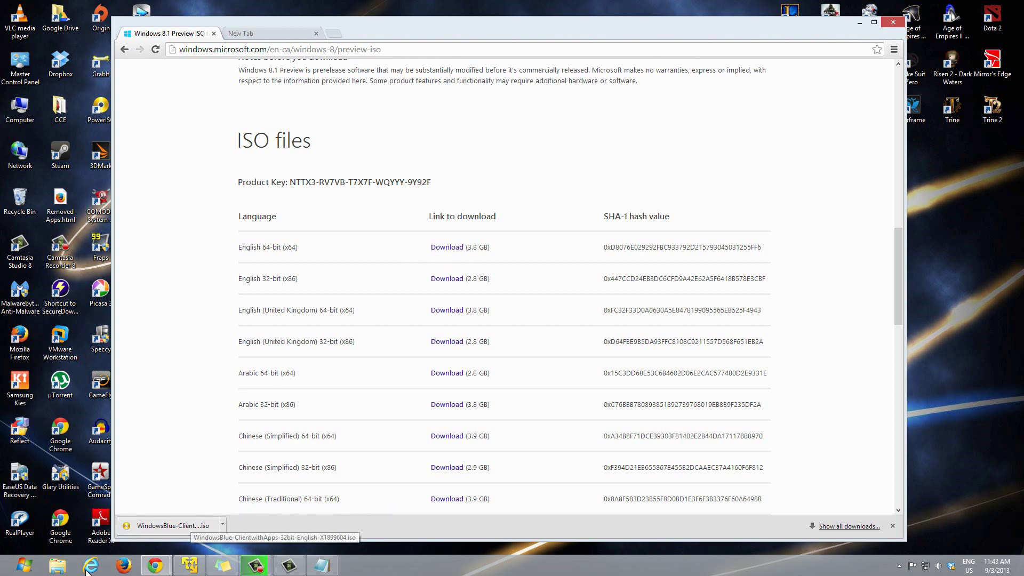
Step: Open and minimize the Libraries window, minimize Chrome, and nudge VMware Player slightly lower
click(57, 566)
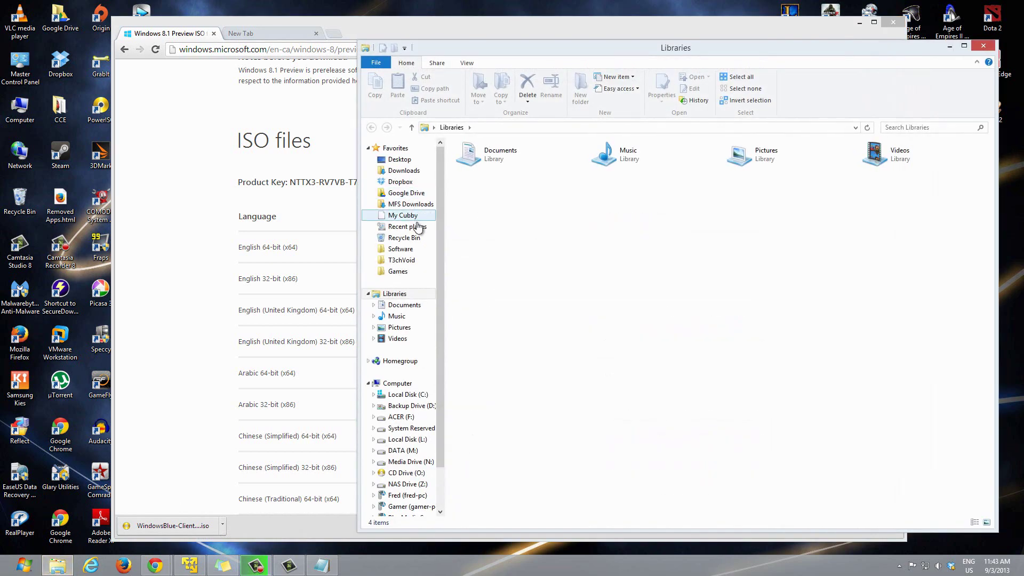
click(948, 50)
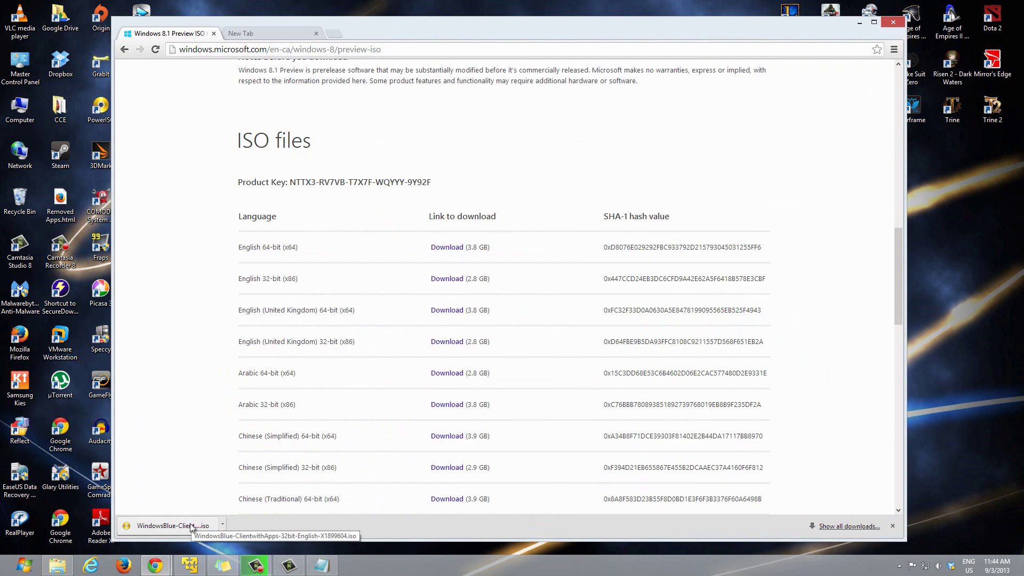
click(859, 22)
drag(525, 120, 524, 127)
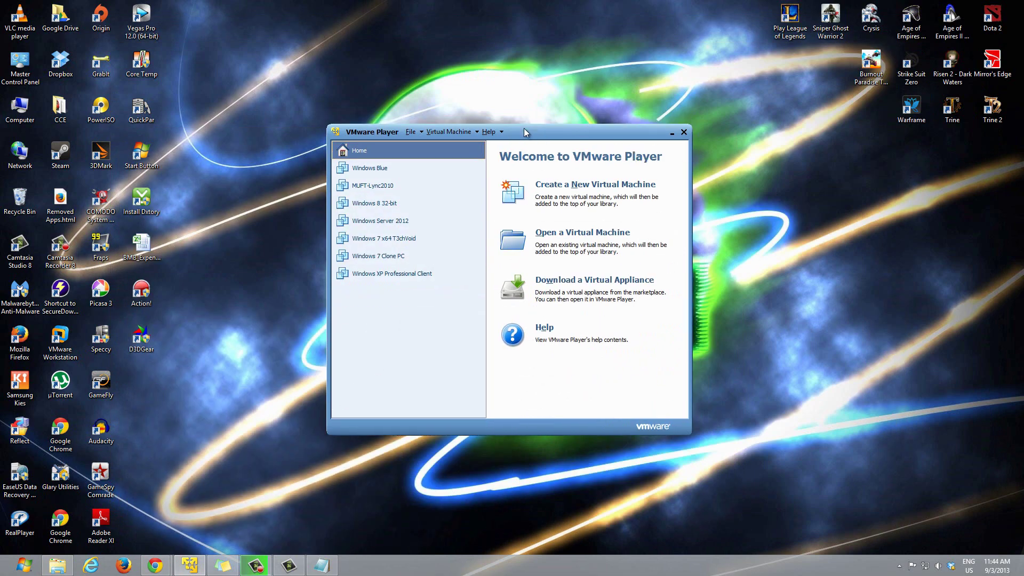
Step: Close VMware Player and relaunch it through Start search with 'vmw'
click(685, 130)
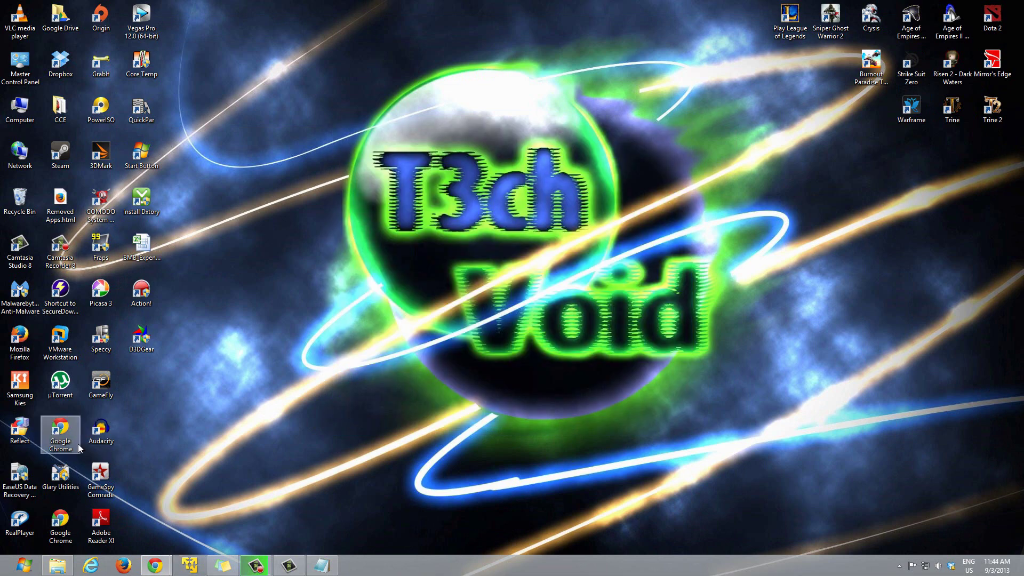
key(super)
text(vmw)
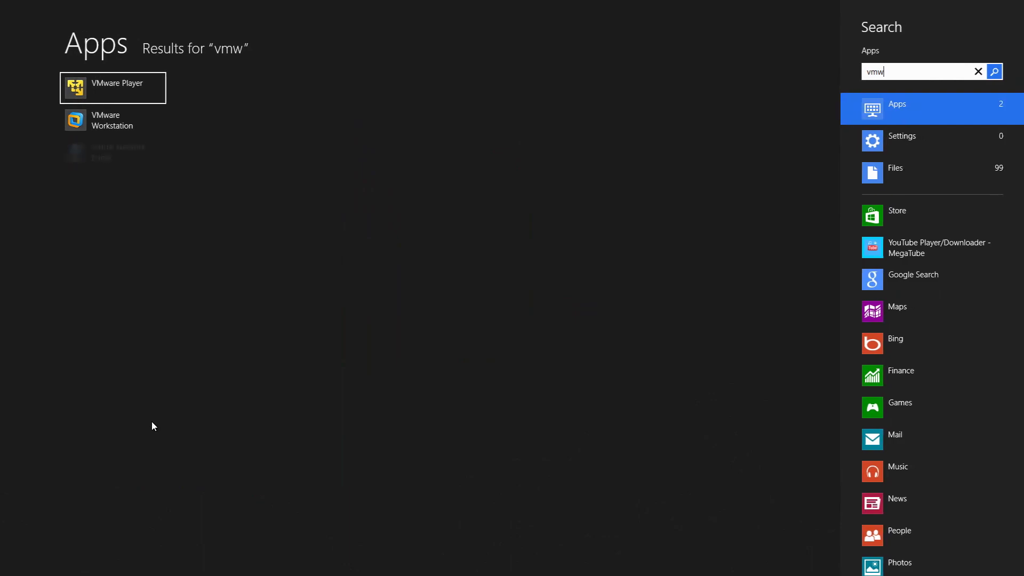
key(Return)
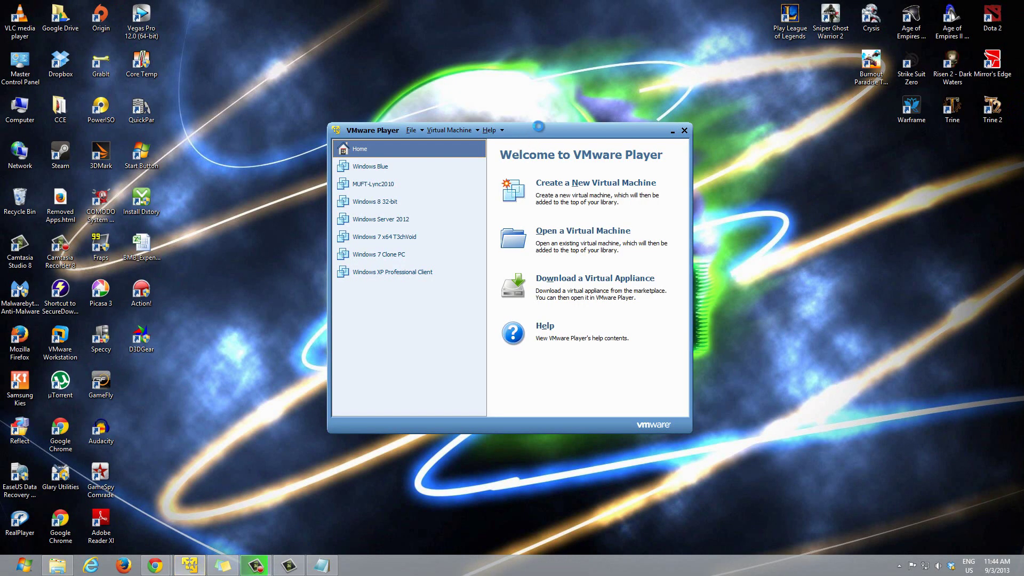
drag(539, 130, 538, 122)
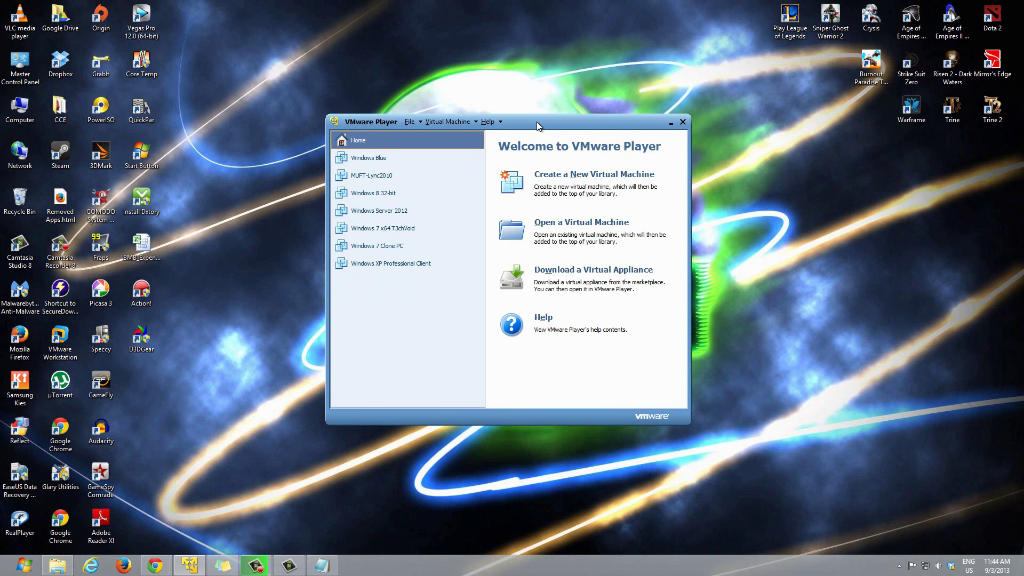
Step: Create a new virtual machine set to install the OS later, with Windows 7 x64 as the guest
click(570, 183)
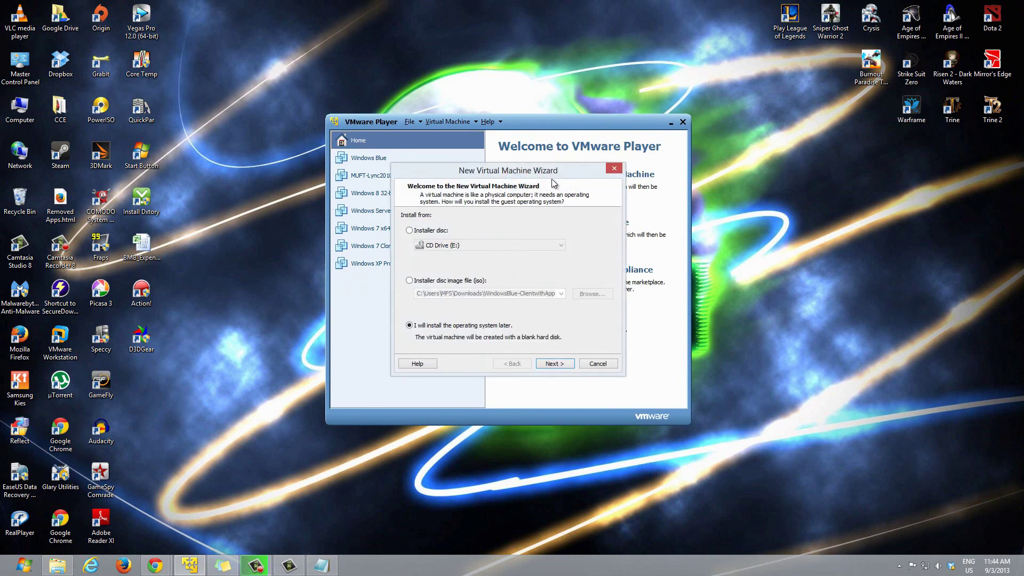
drag(549, 176, 549, 172)
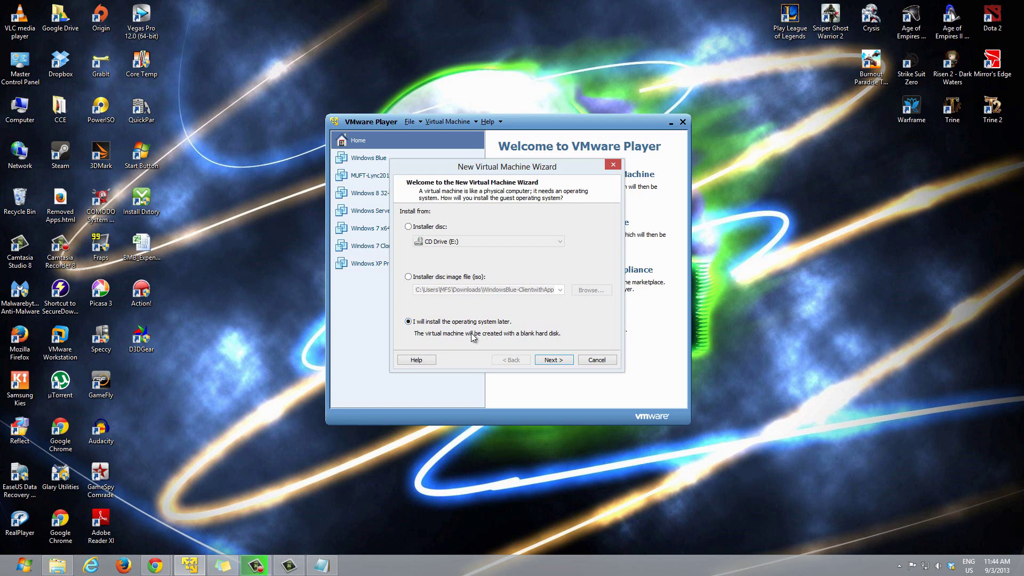
click(444, 277)
click(435, 322)
click(554, 361)
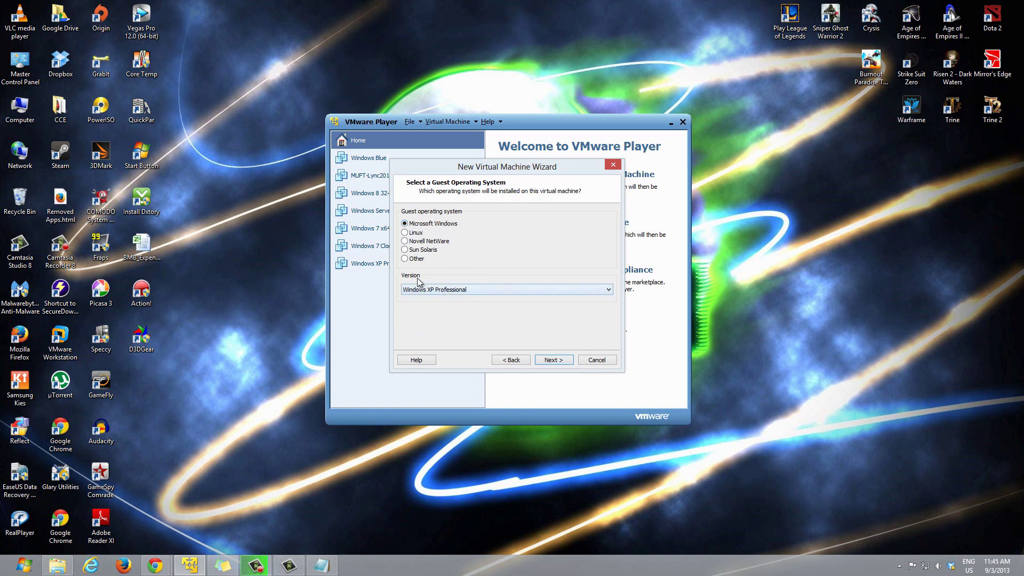
click(449, 289)
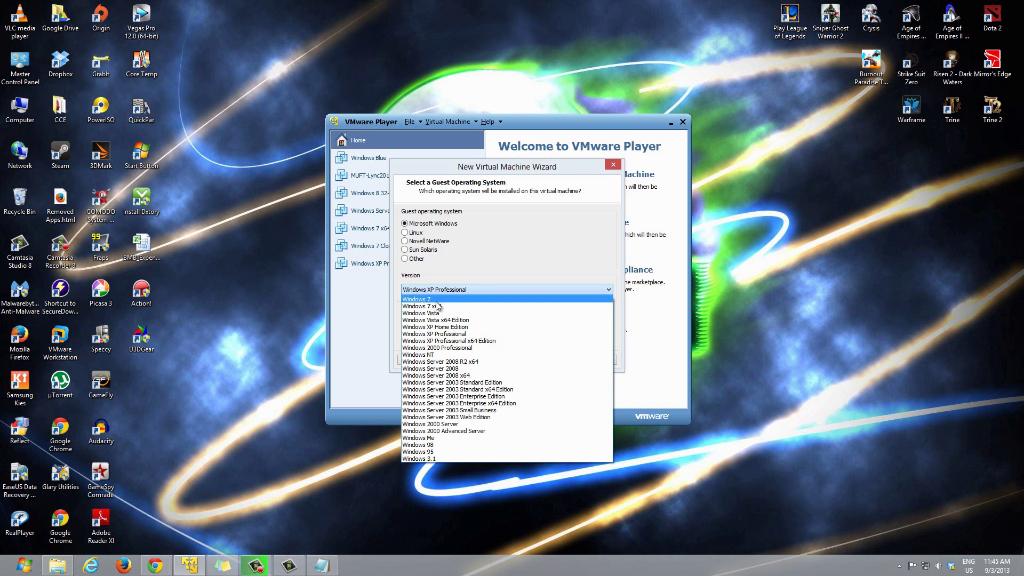
click(439, 307)
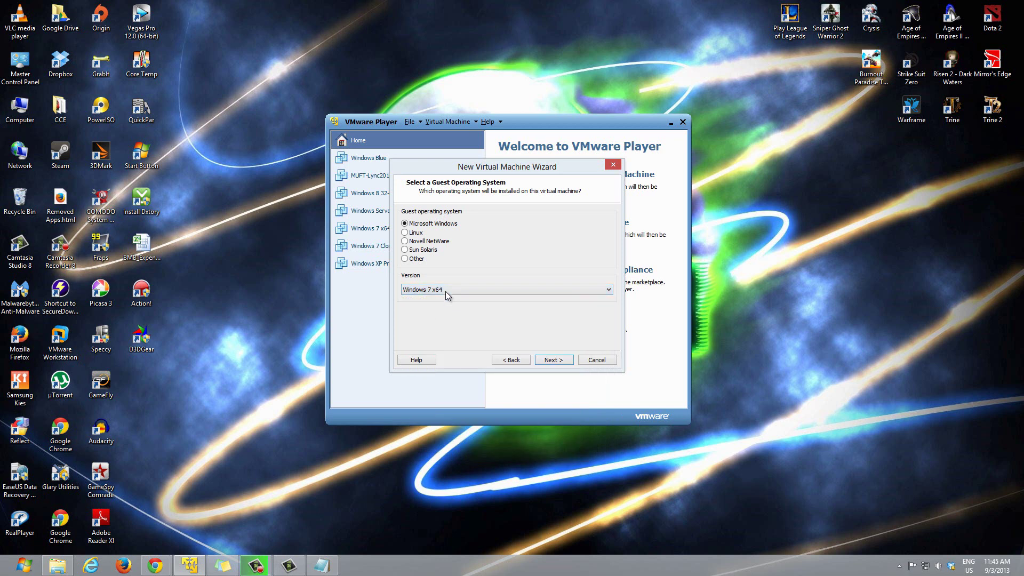
click(551, 362)
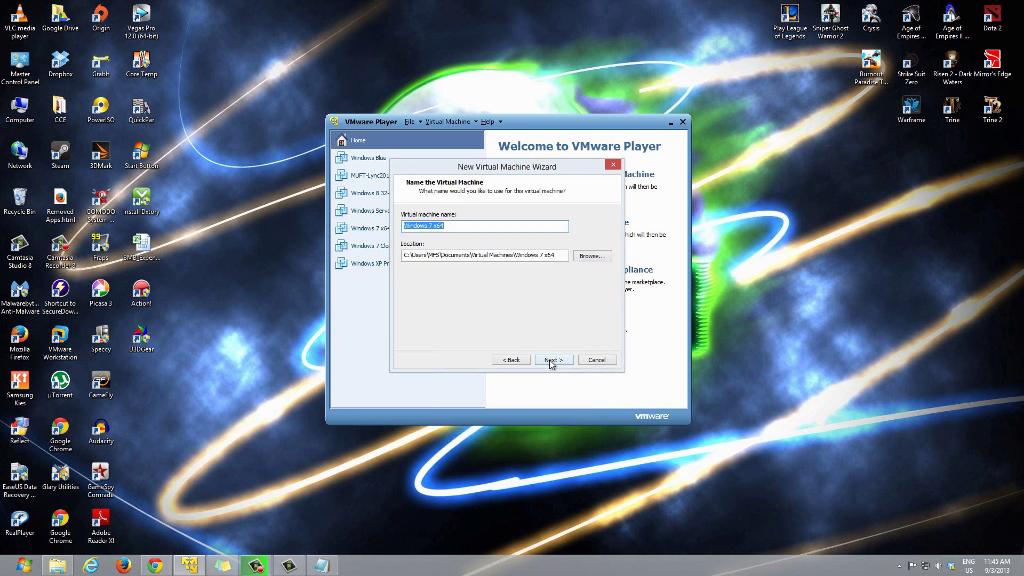
Step: Rename the virtual machine to 'Windows Blue T3chVoid'
click(459, 224)
drag(362, 222, 338, 222)
text(Windows Blu)
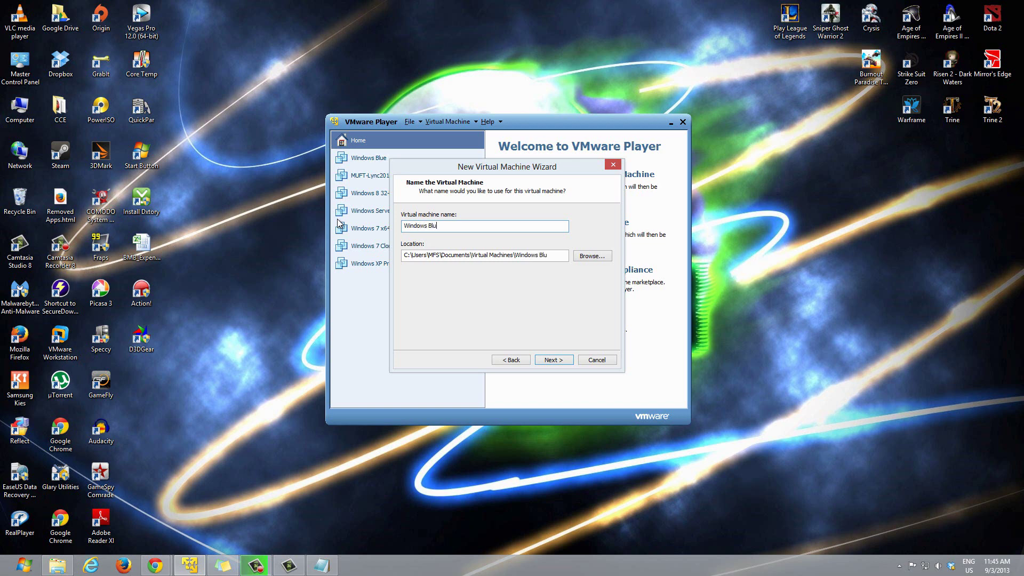
text(e T3chVoid)
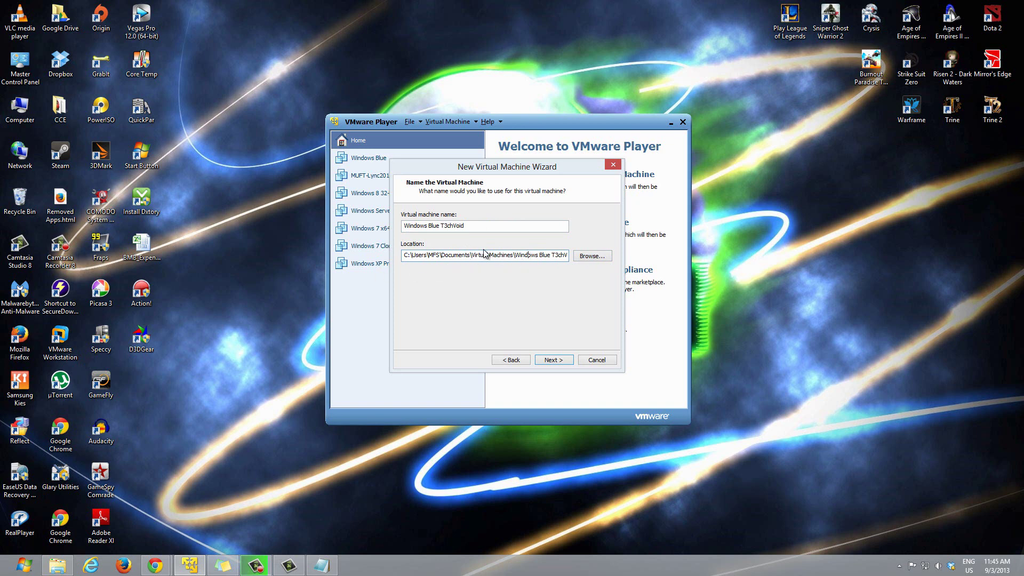
Step: Open the Browse For Folder picker for the machine's location
drag(451, 255, 561, 258)
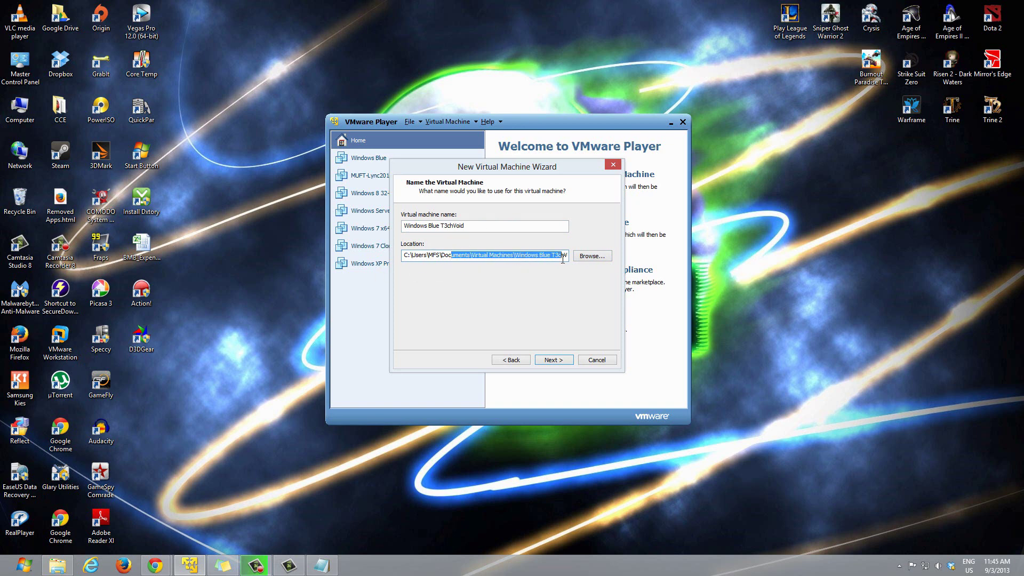
click(562, 258)
click(594, 258)
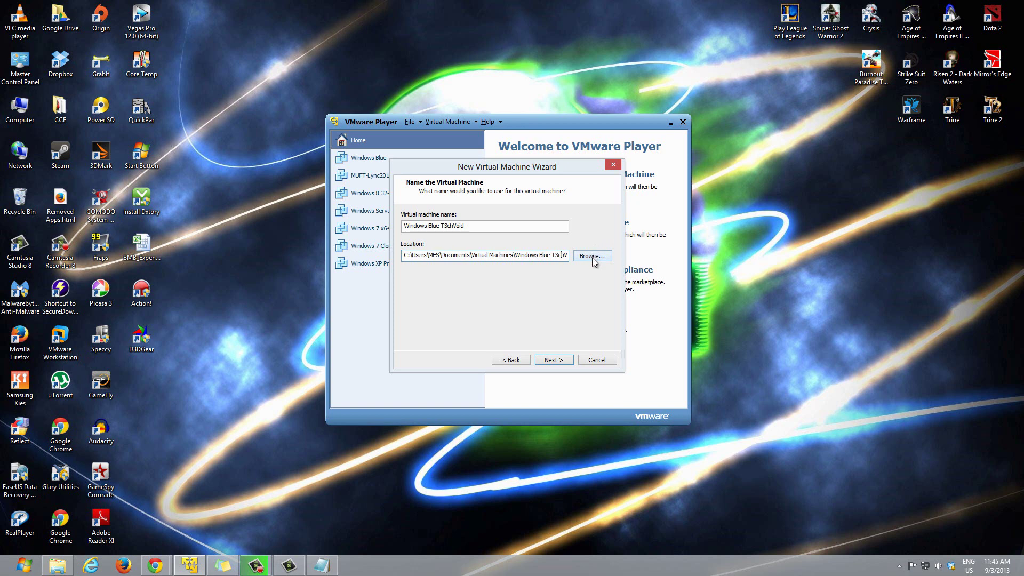
drag(586, 303, 585, 353)
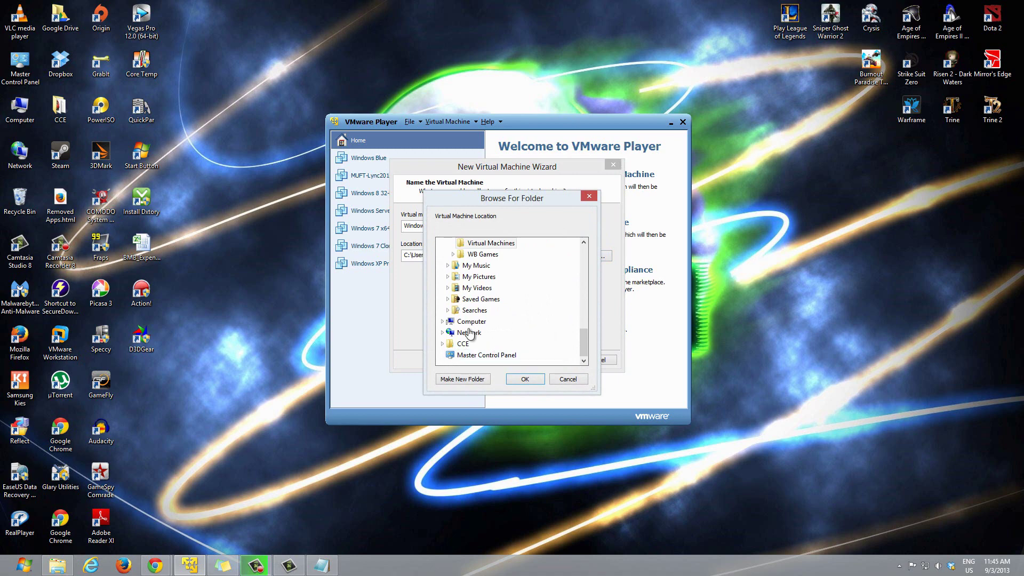
Step: Expand NAS Drive (Z:) and select its My Virtual Machines folder
click(443, 321)
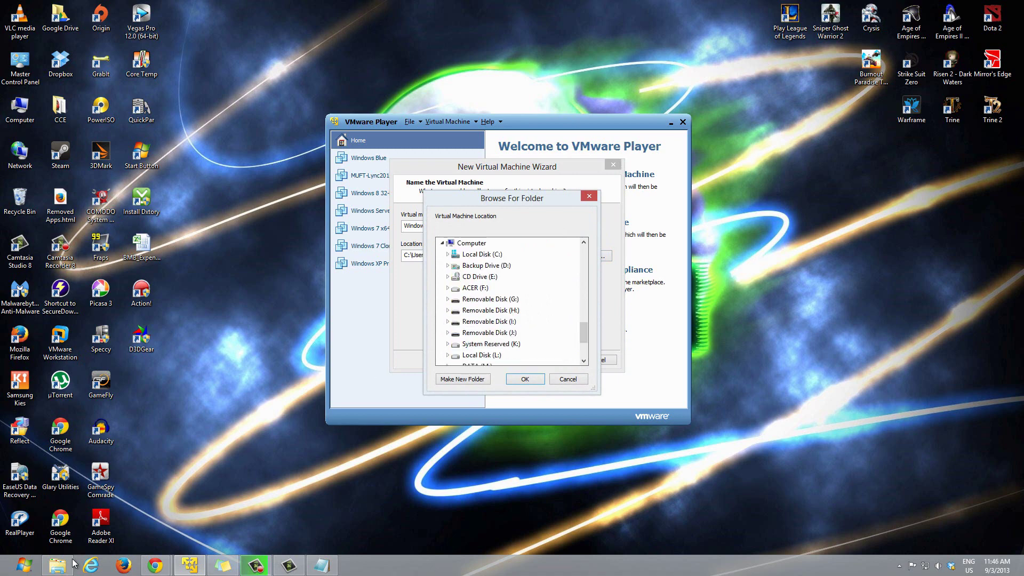
click(57, 565)
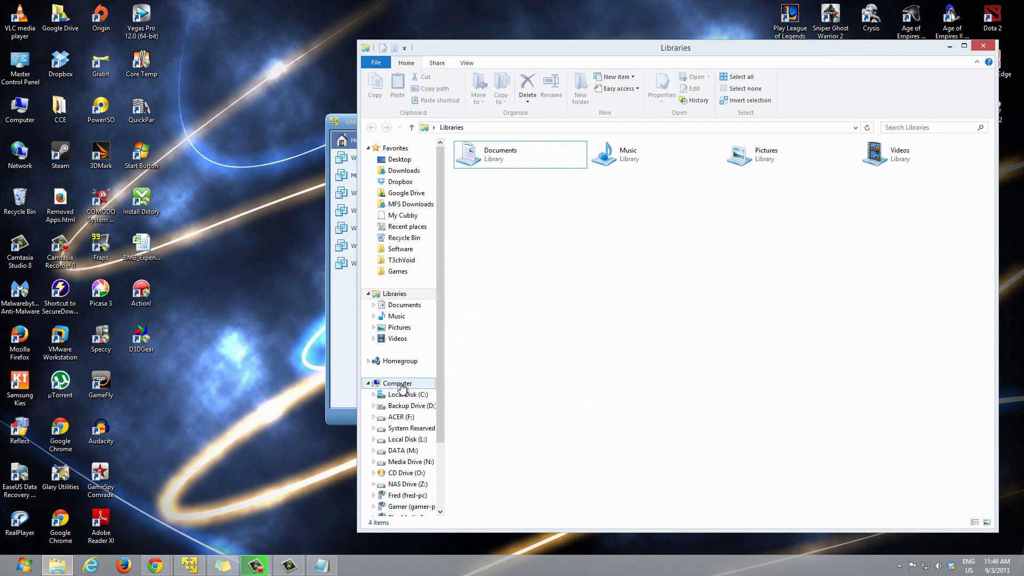
click(397, 383)
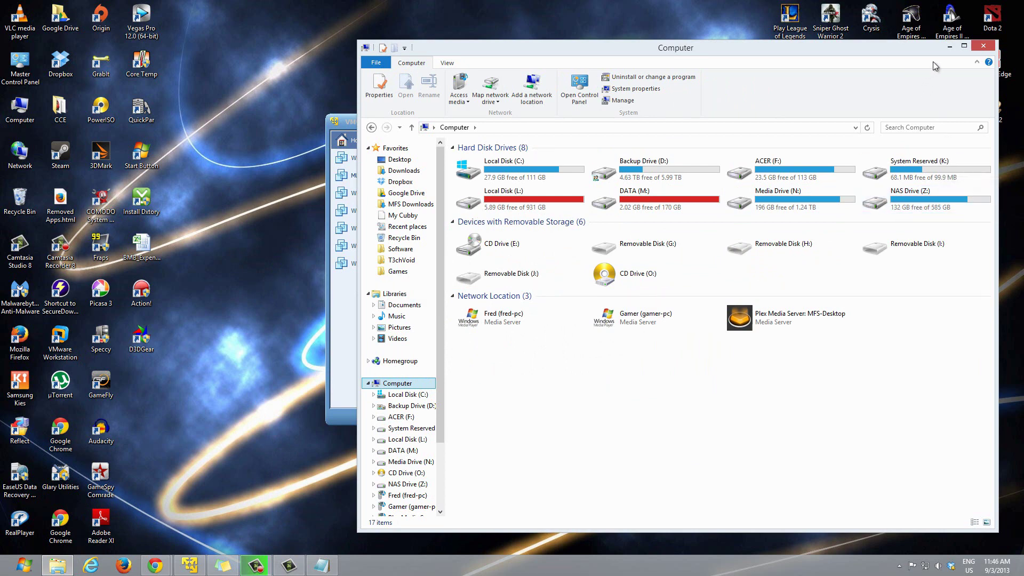
click(951, 46)
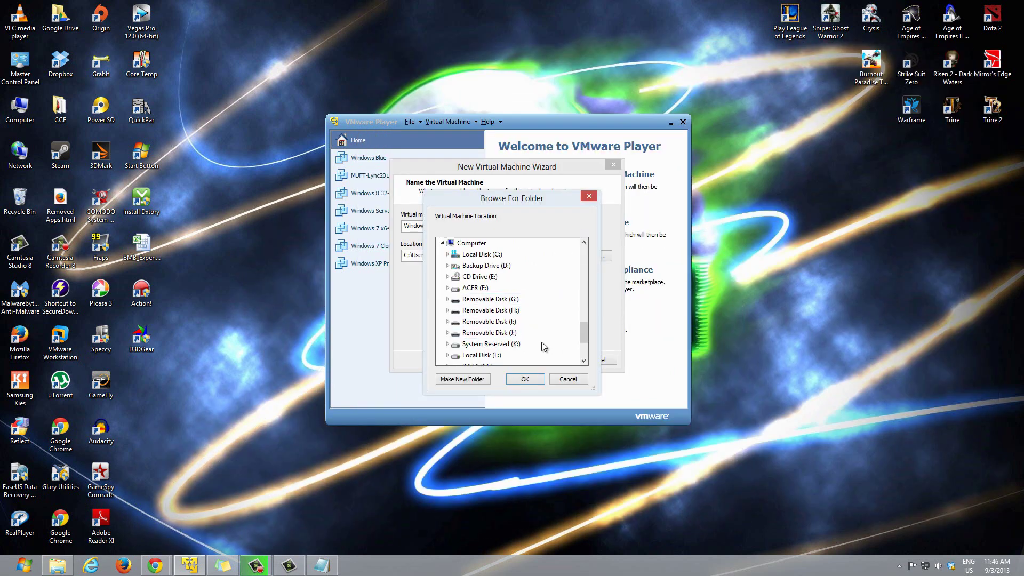
scroll(585, 339, down, 2)
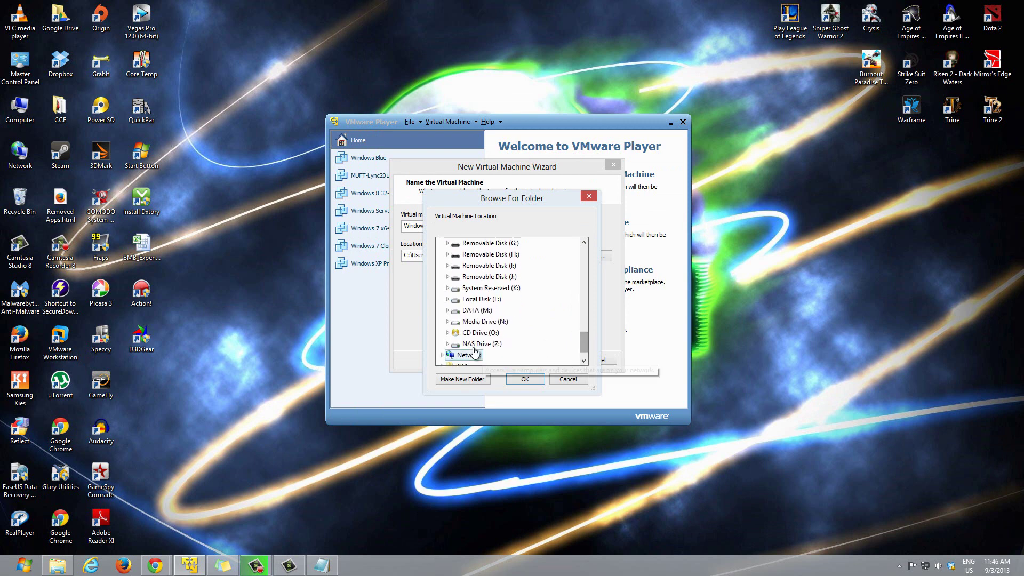
click(452, 344)
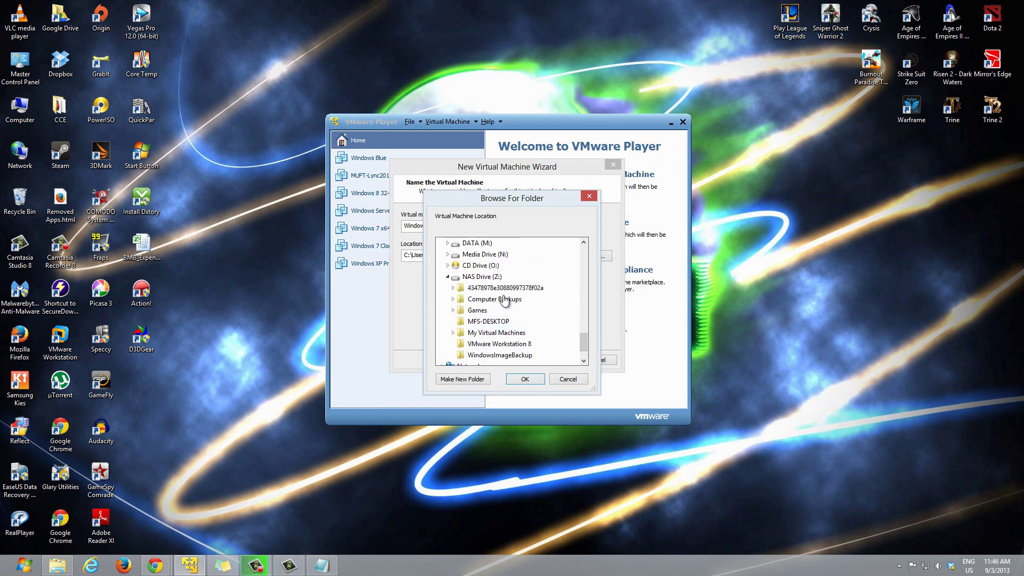
click(486, 321)
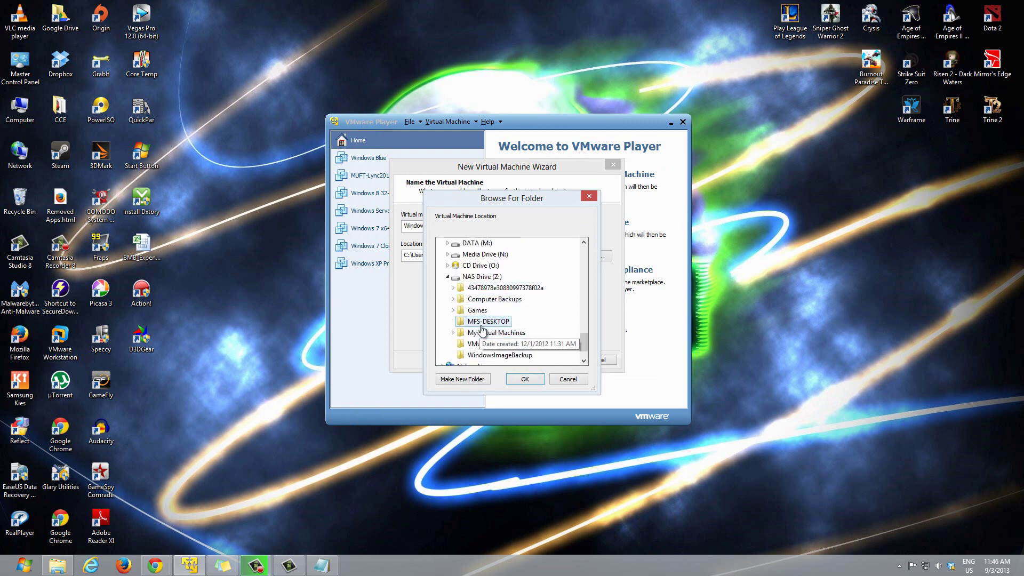
click(482, 333)
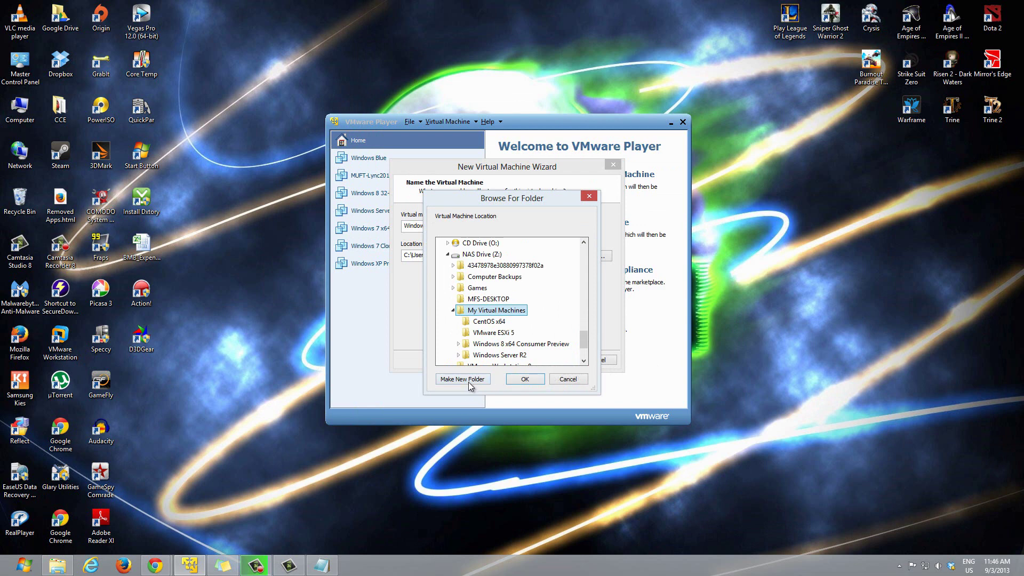
Step: Make a new 'Windows Blue' folder there and accept it as the location
click(449, 381)
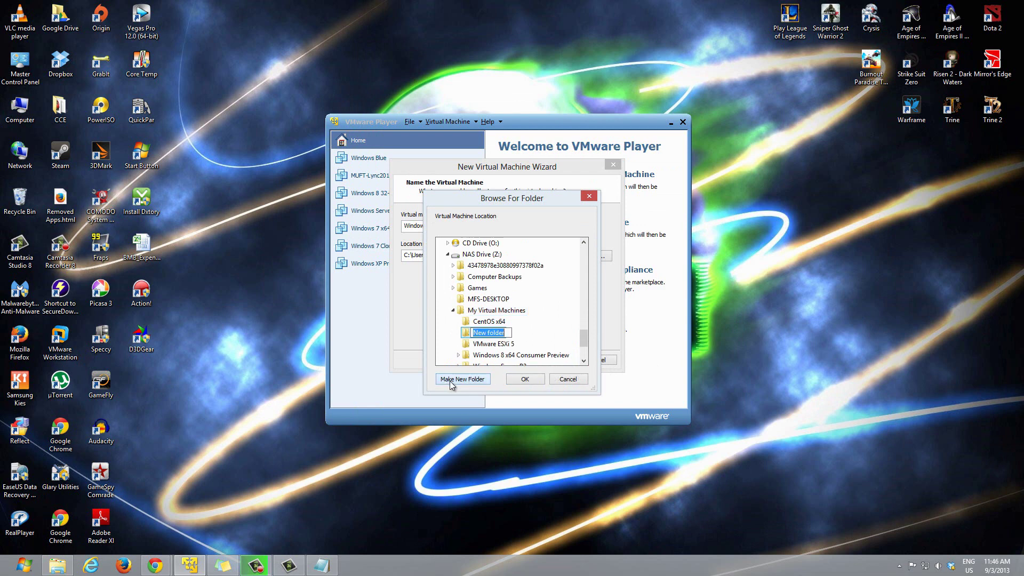
text(Windows Blue)
key(Return)
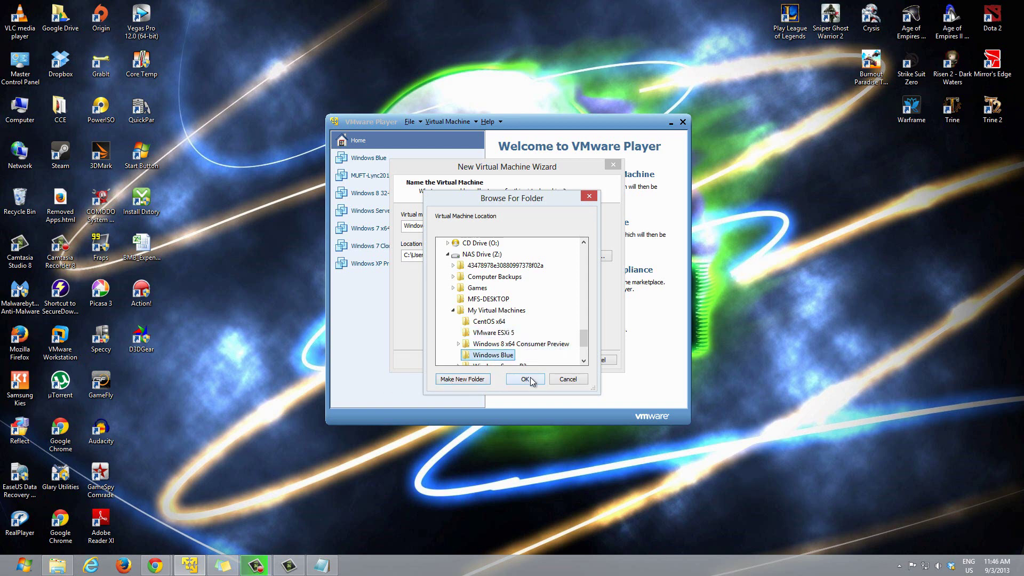
click(532, 379)
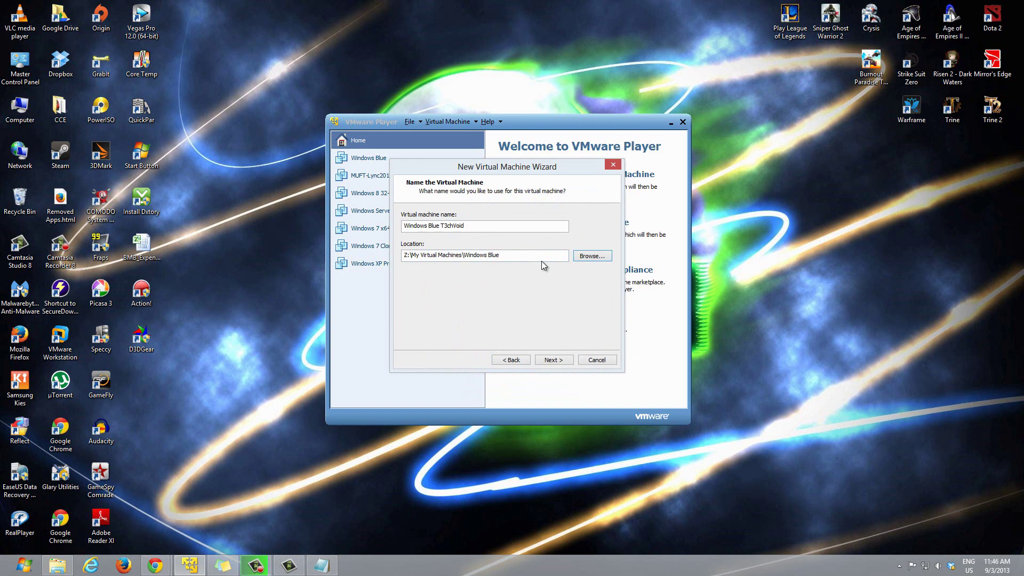
Step: Advance to Specify Disk Capacity and open File Explorer's Computer view of the drives
click(551, 360)
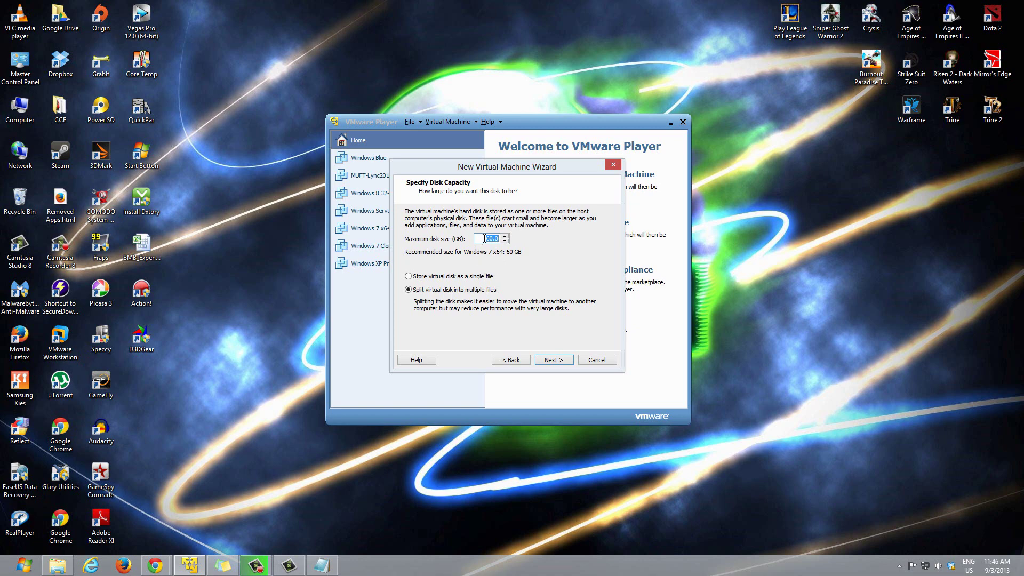
click(59, 567)
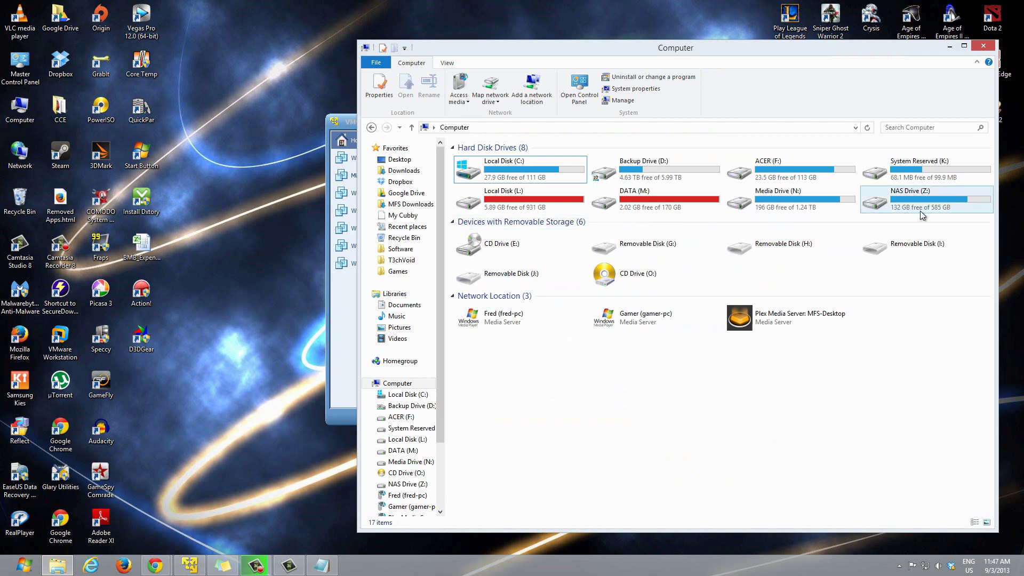
Step: Minimize File Explorer's Computer window to return to the Specify Disk Capacity page
click(953, 46)
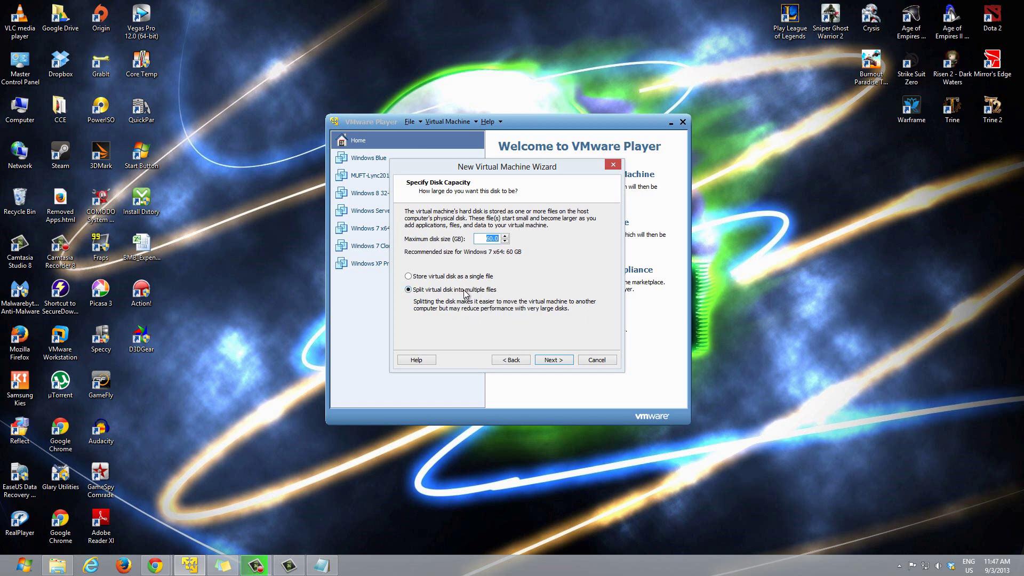
click(548, 360)
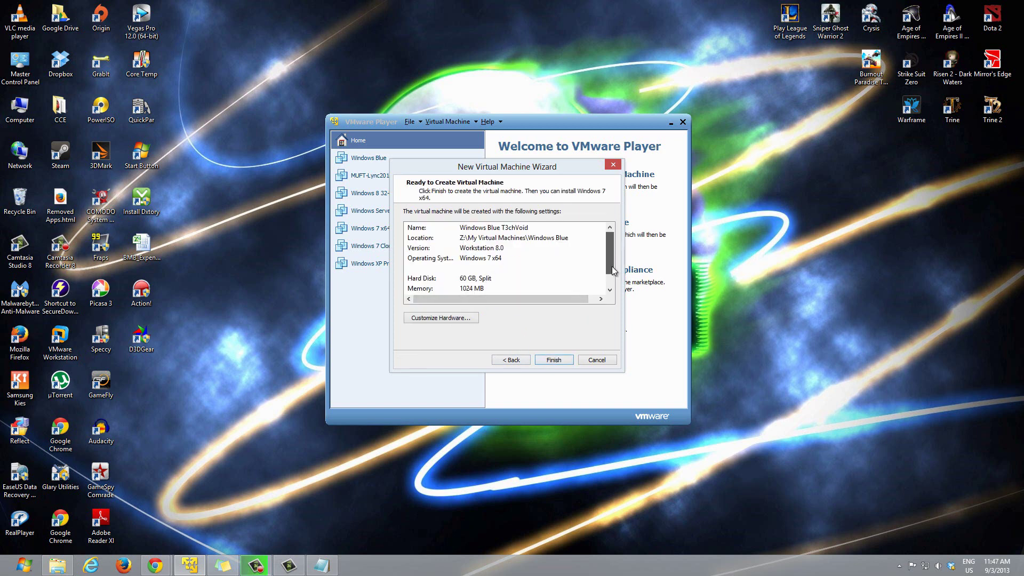
mouse_move(611, 254)
mouse_down()
mouse_move(610, 266)
mouse_move(613, 250)
mouse_up()
click(600, 248)
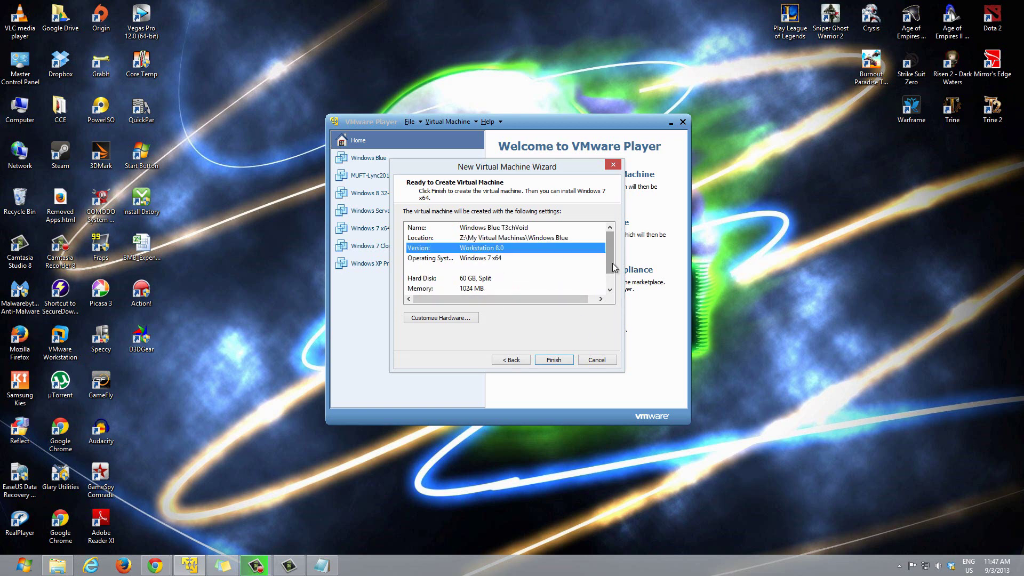
scroll(610, 262, down, 2)
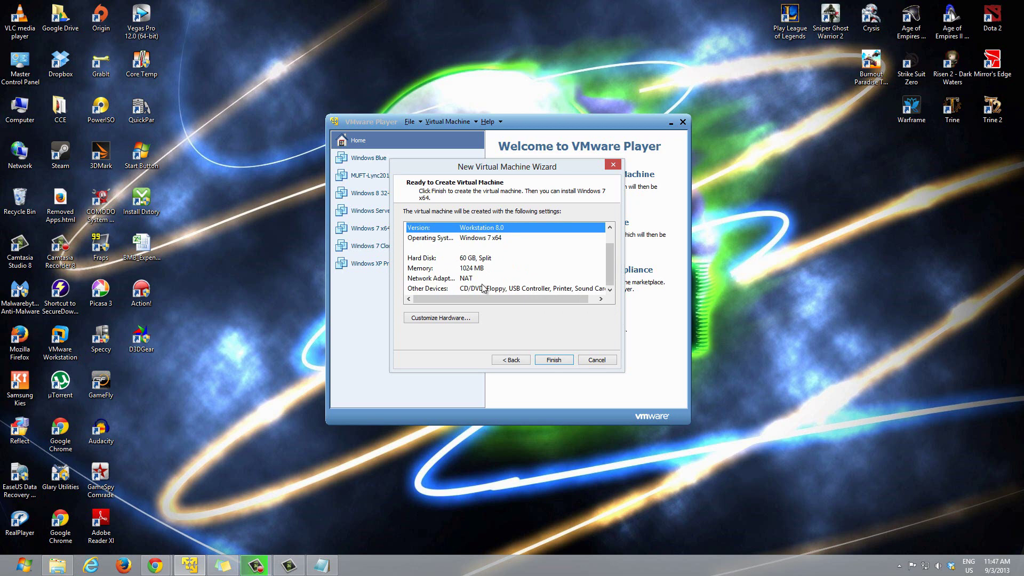
click(438, 319)
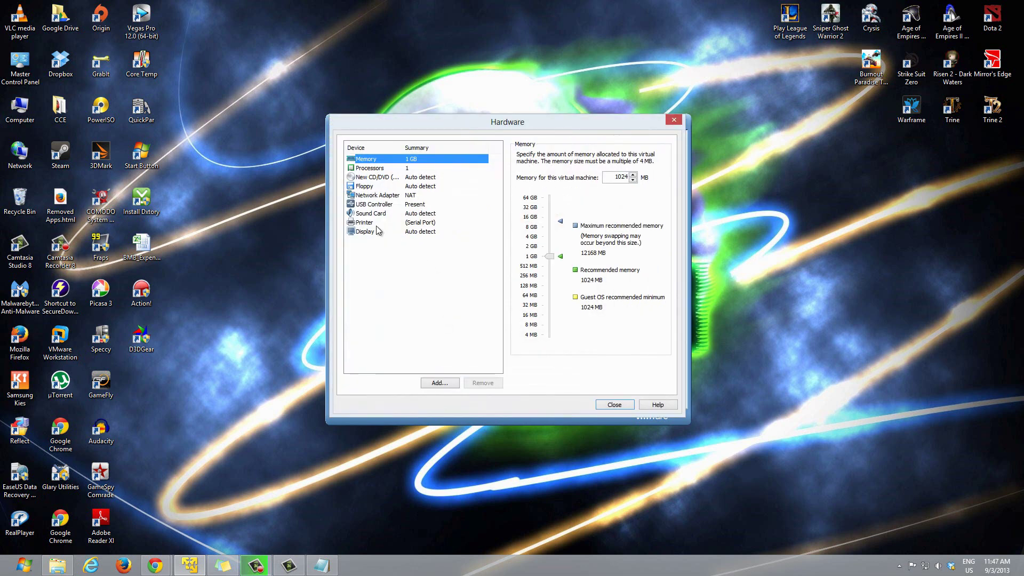
Step: Set the CD/DVD drive to use an ISO image file and check the ISO download page in Chrome
click(378, 182)
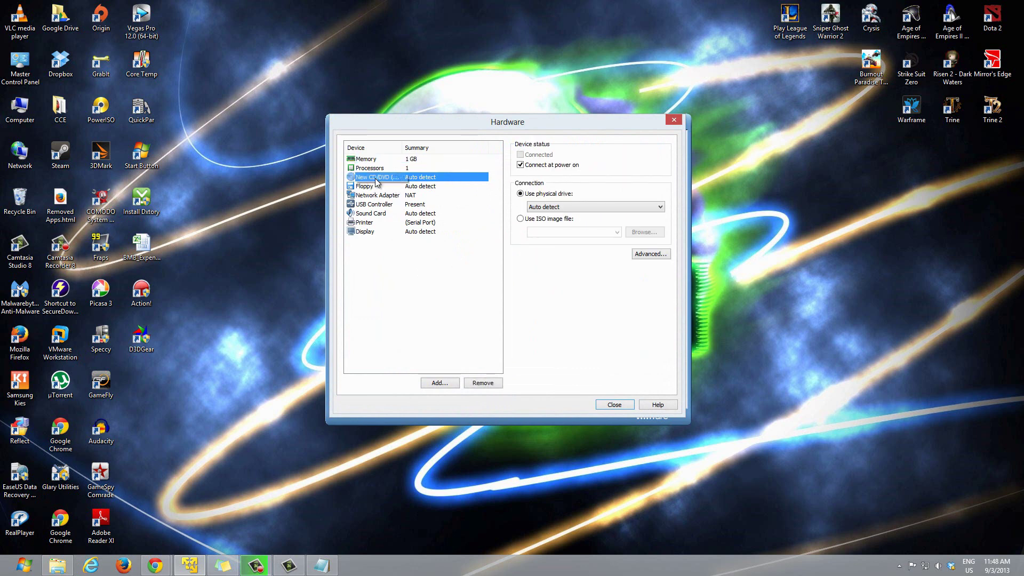
click(521, 220)
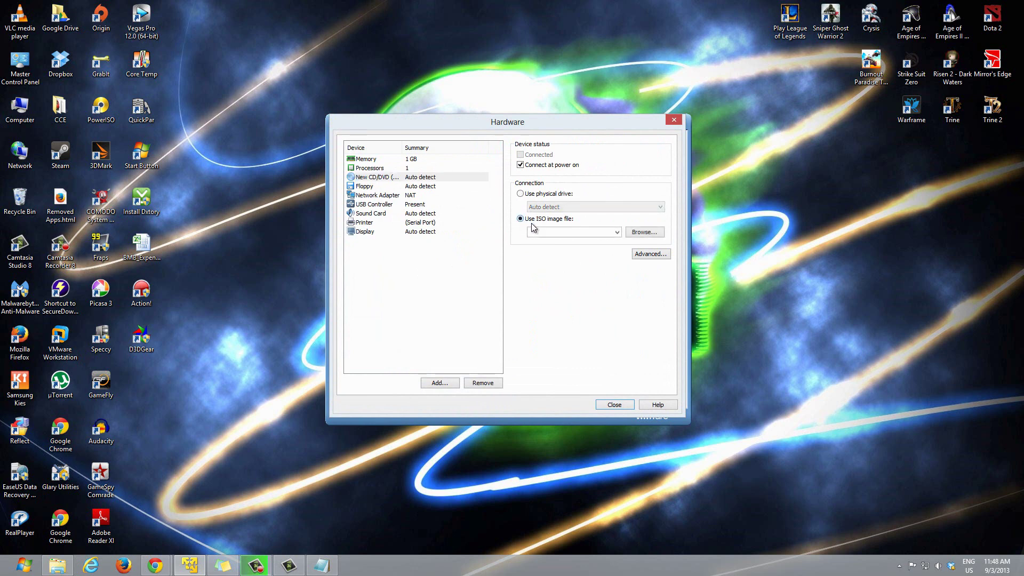
click(635, 232)
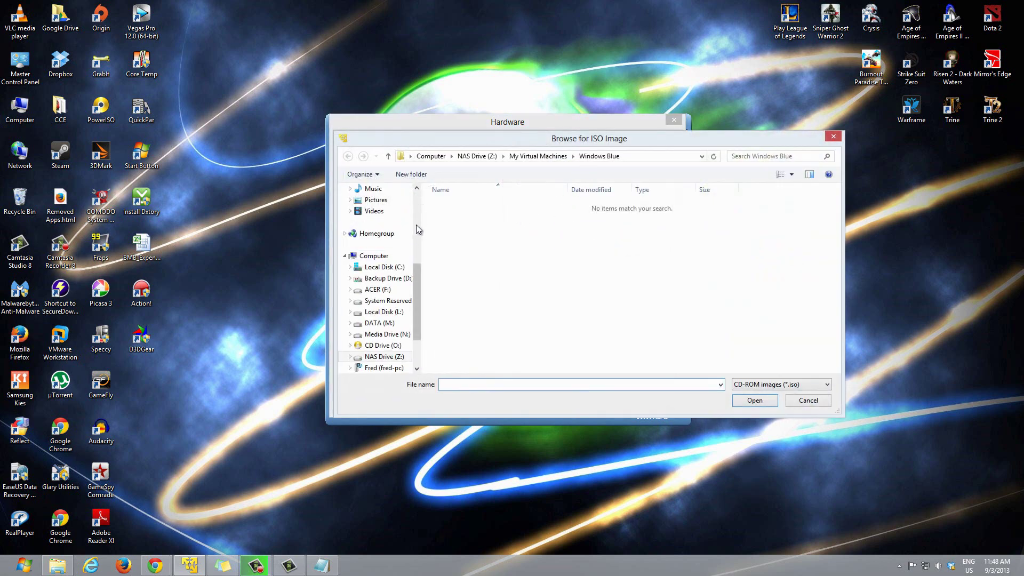
scroll(415, 212, up, 5)
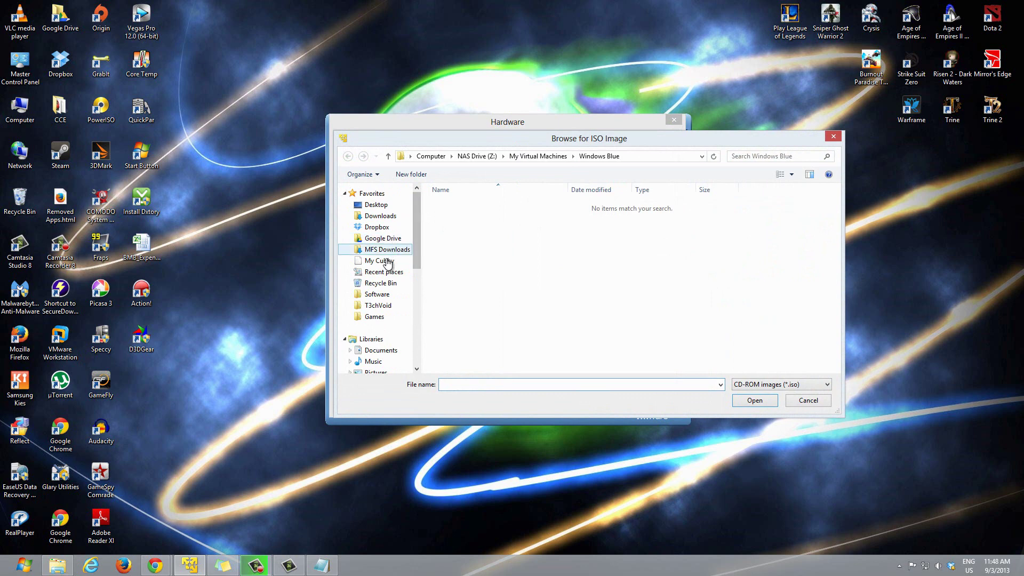
click(155, 566)
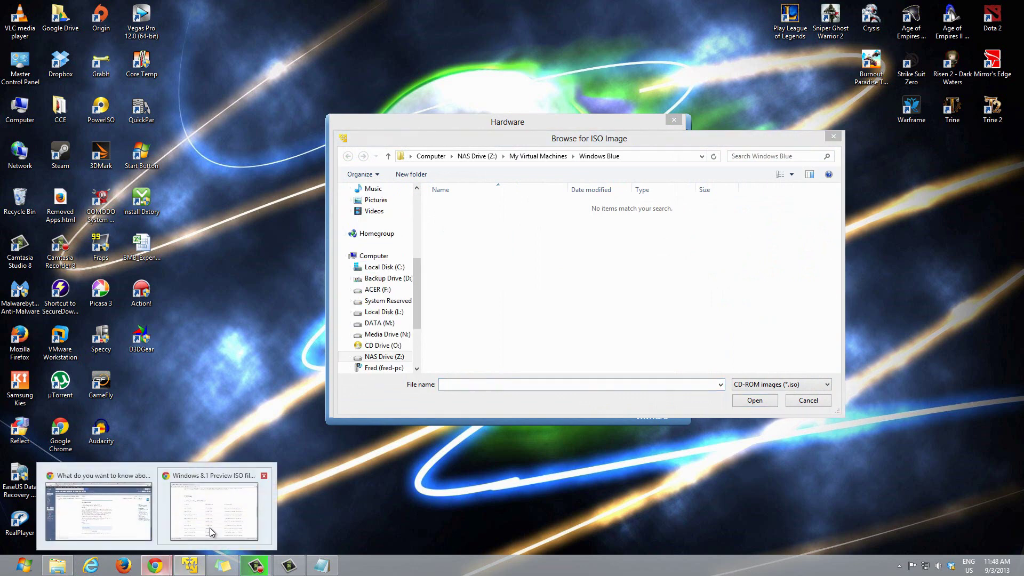
click(212, 532)
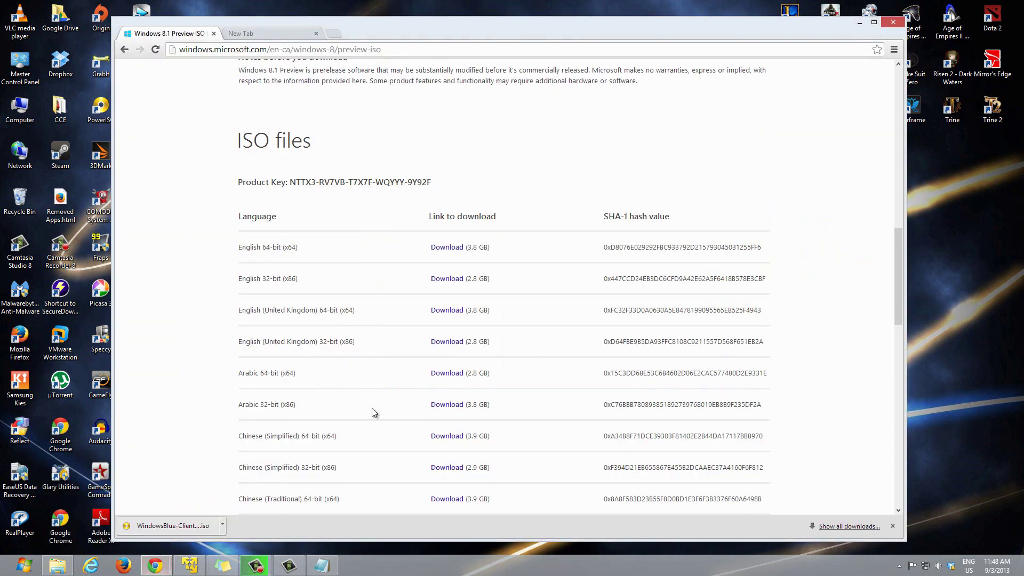
click(860, 24)
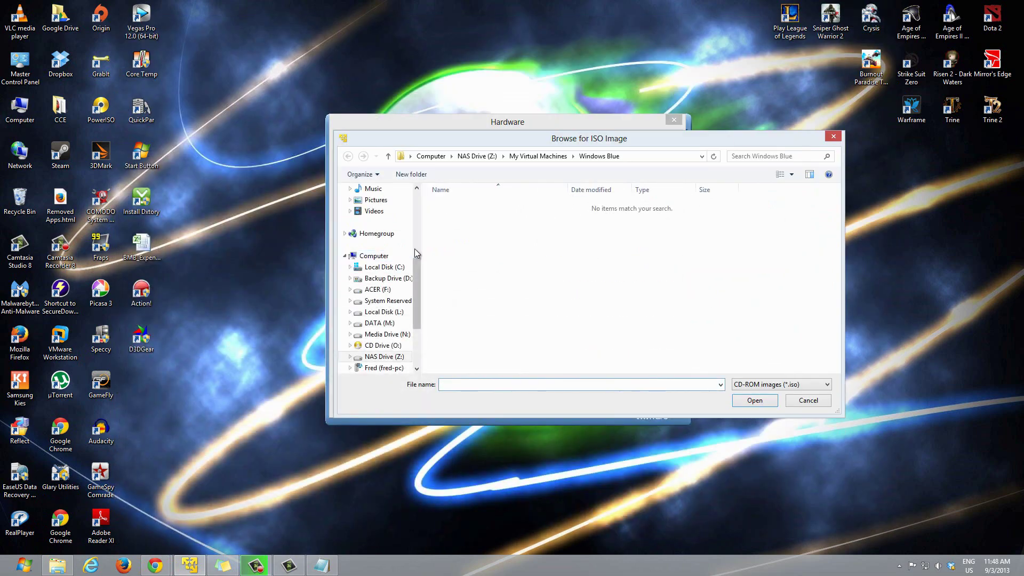
Step: Choose the 64-bit WindowsBlue ISO from Downloads and close the hardware settings
scroll(417, 254, up, 5)
click(380, 215)
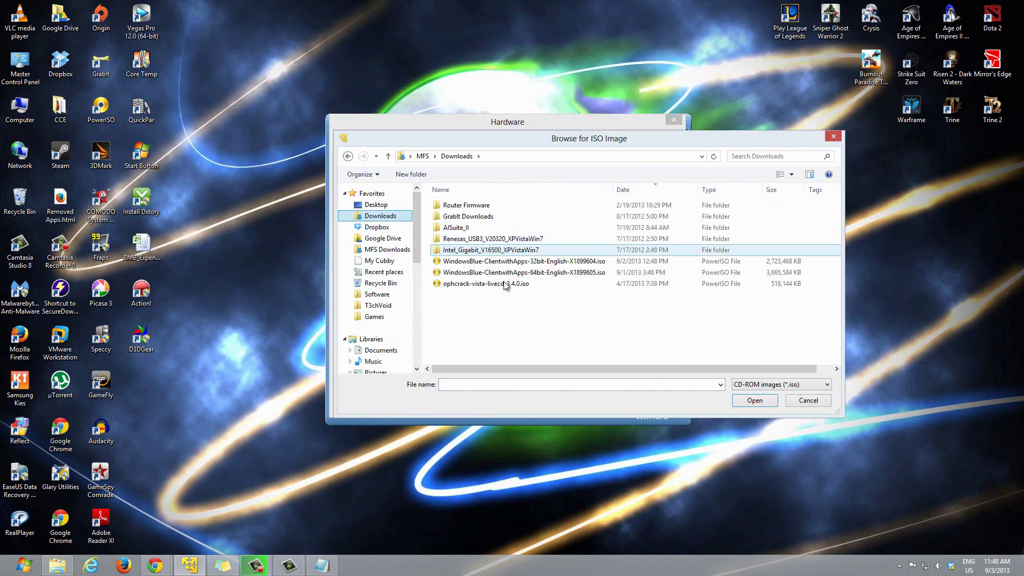
click(541, 273)
click(764, 402)
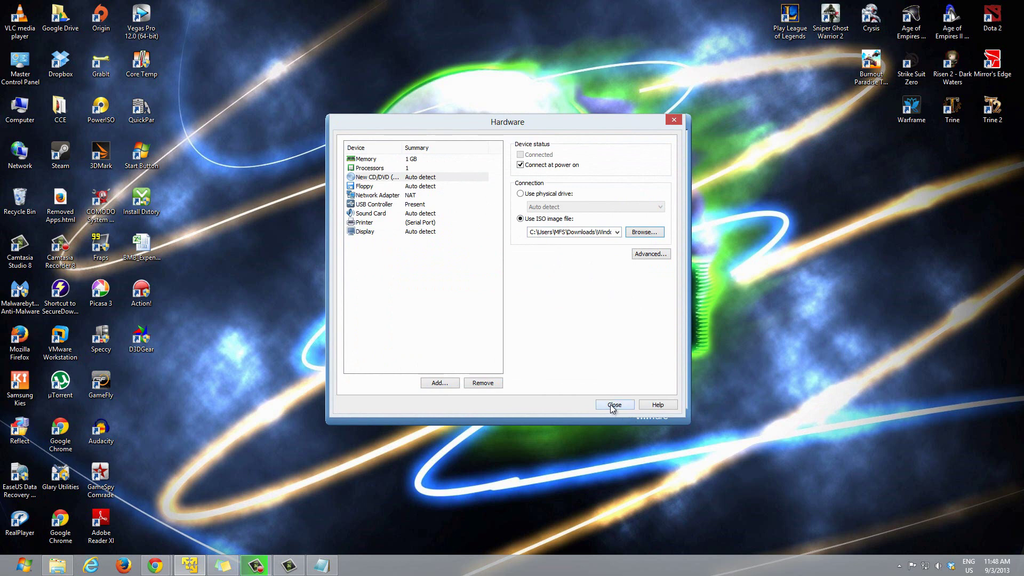
click(616, 404)
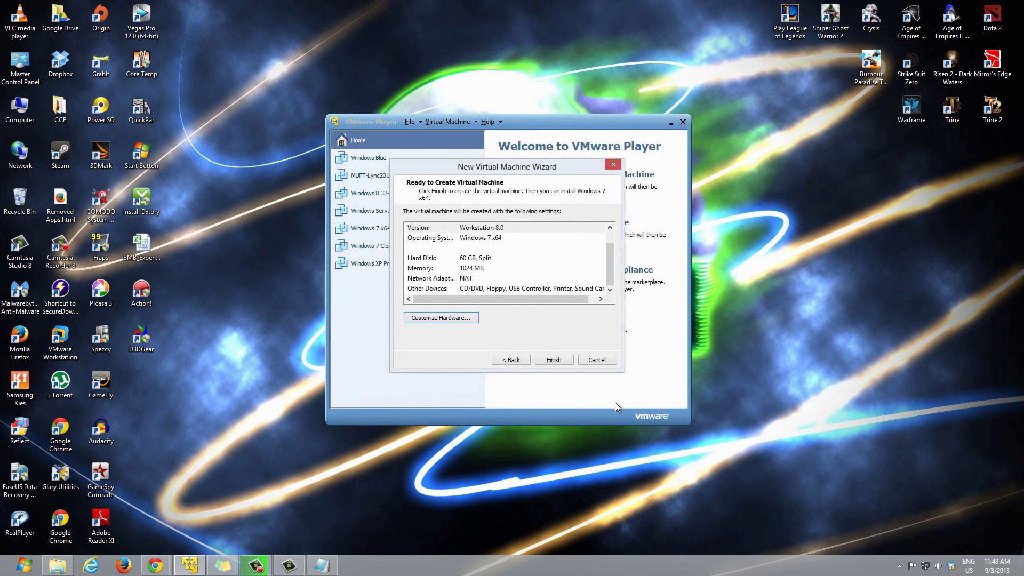
Step: Finish creating the Windows Blue T3chVoid VM, power it on, and move its window up-left
click(554, 361)
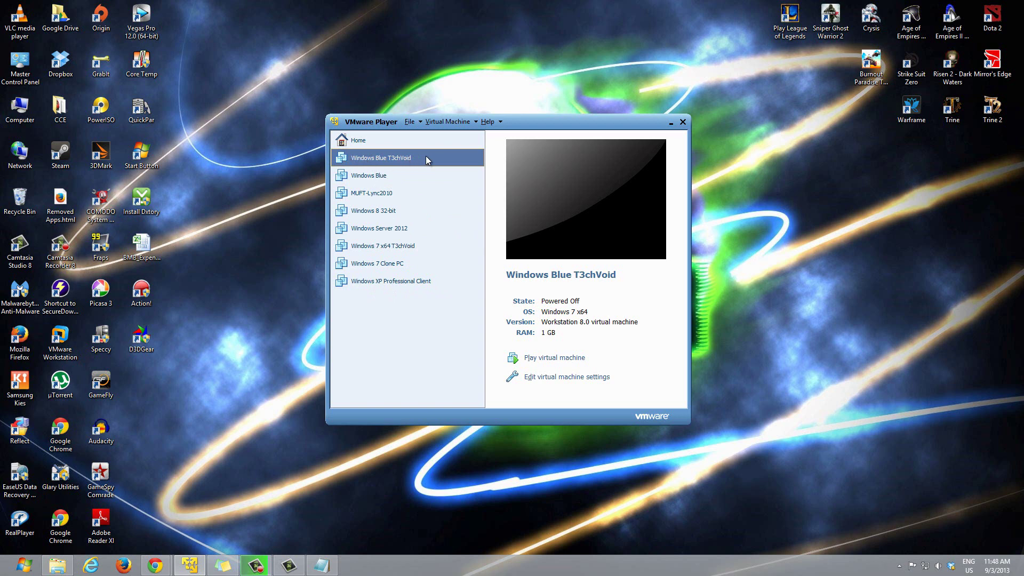
click(561, 363)
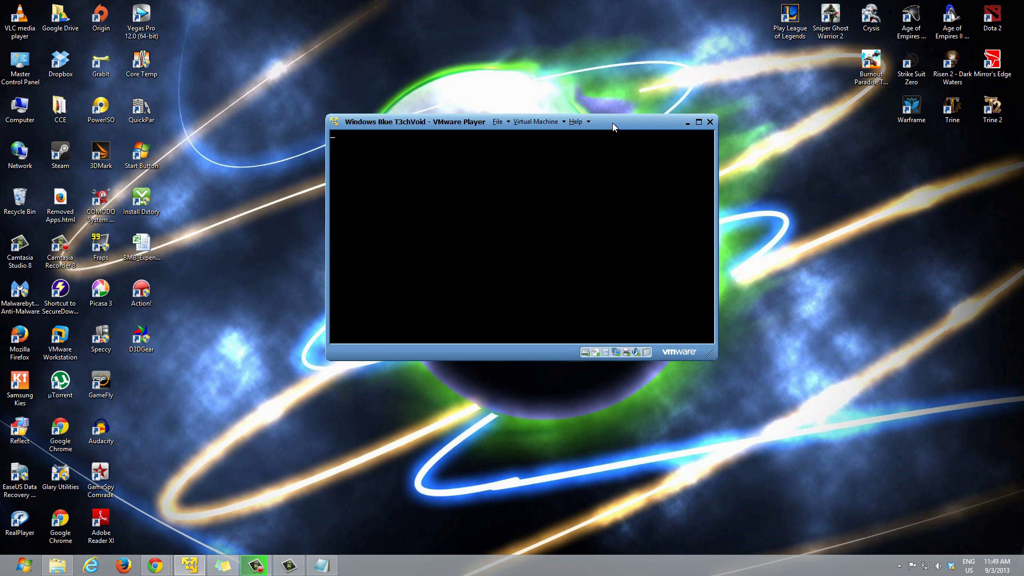
drag(623, 124, 569, 72)
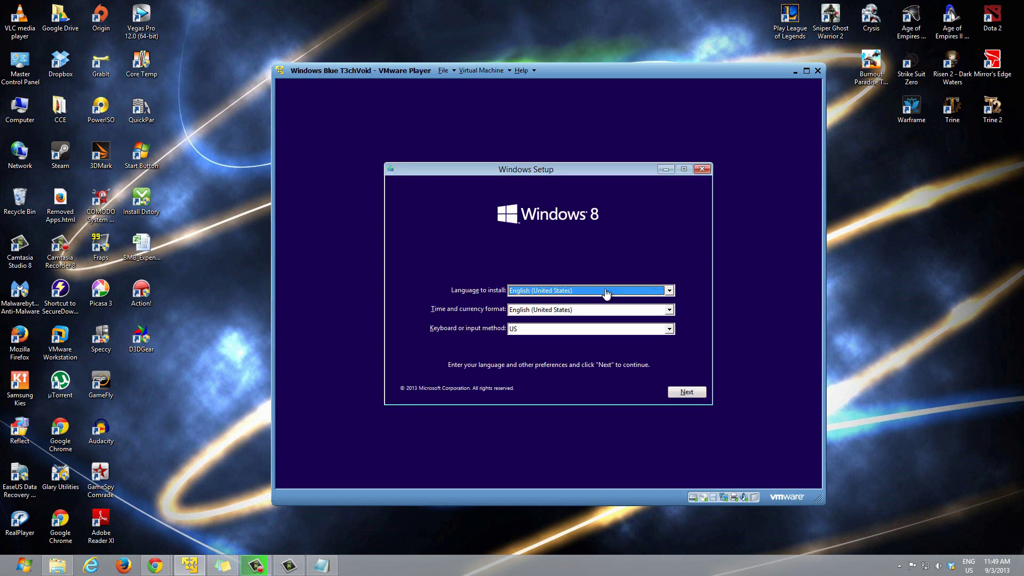
Step: Keep English (United States) as the install language, briefly checking the ISO page in the browser
click(589, 285)
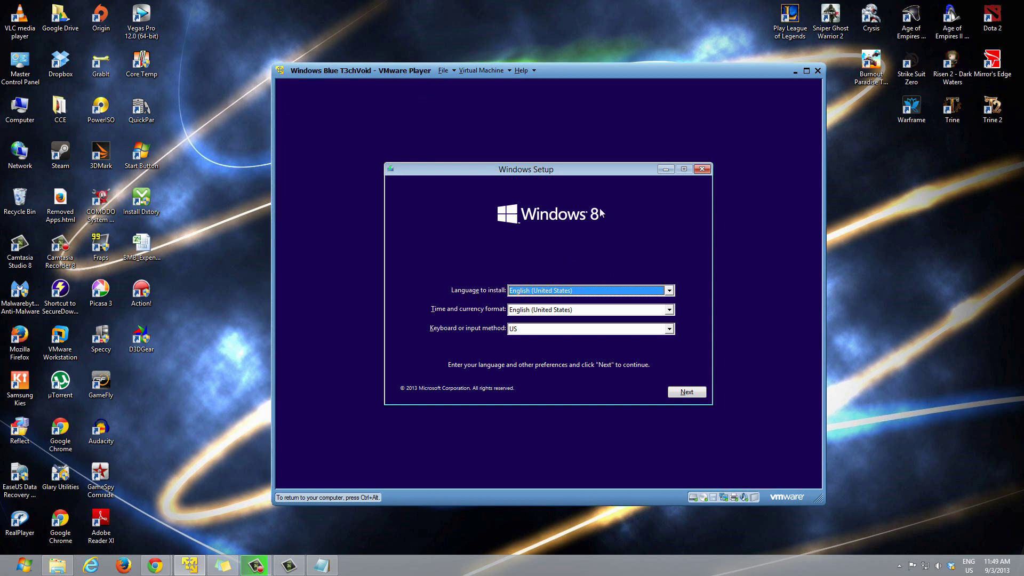
click(532, 293)
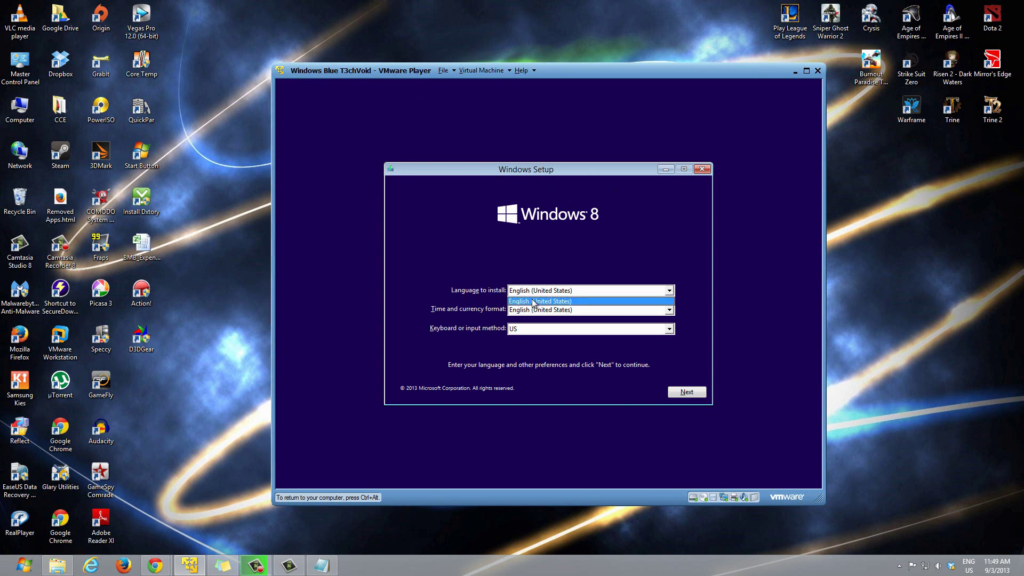
click(534, 302)
click(156, 565)
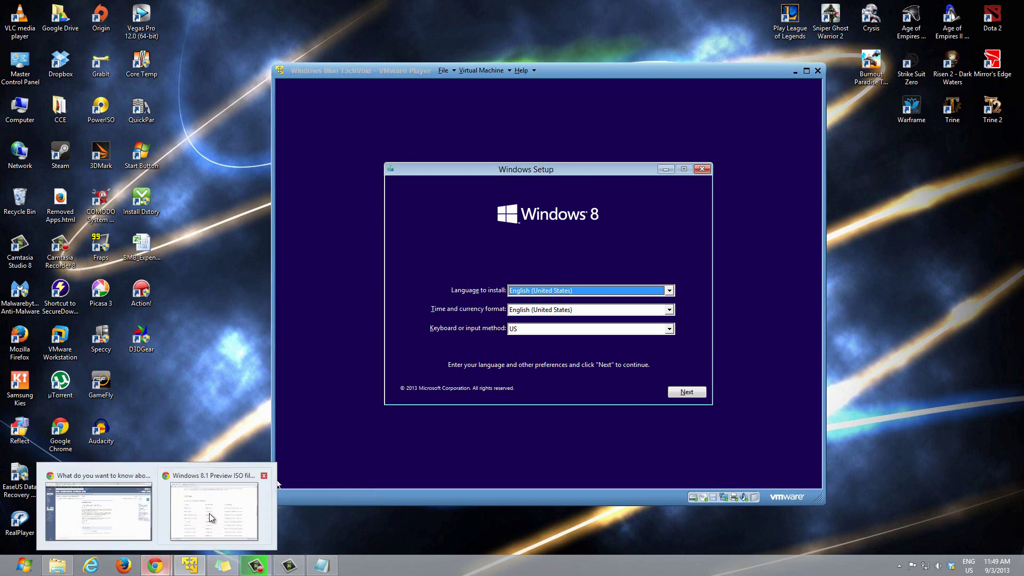
click(211, 517)
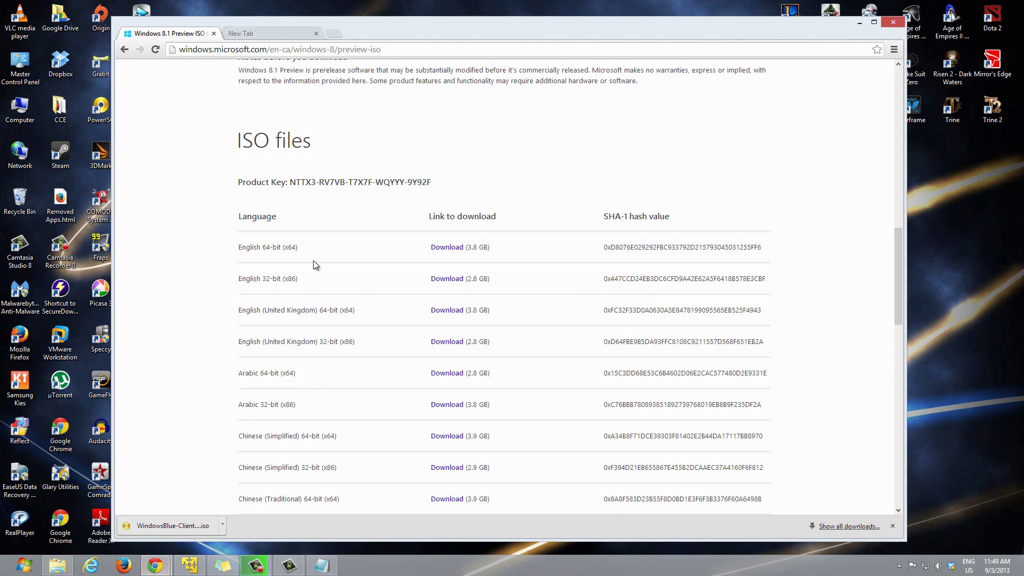
click(860, 23)
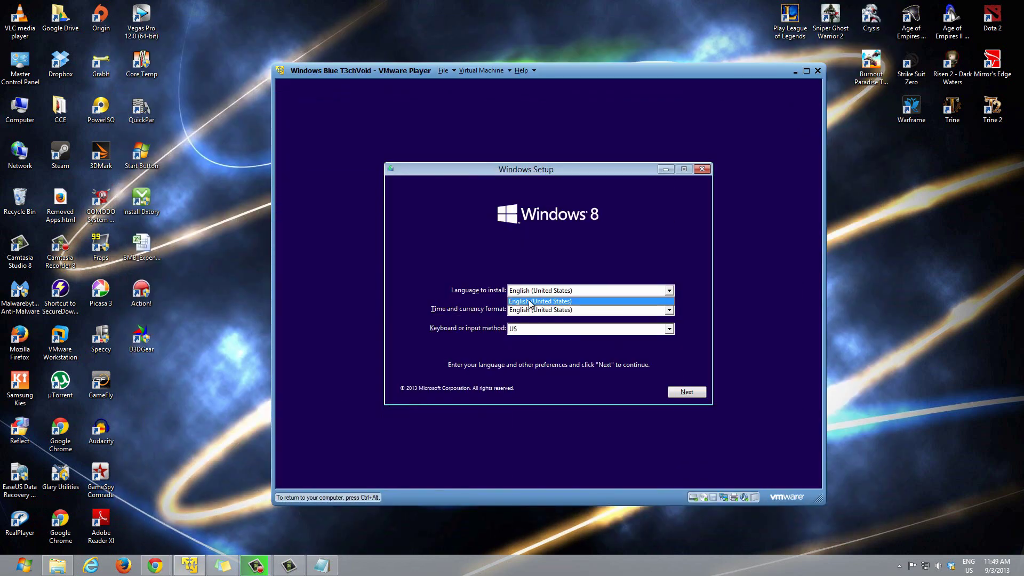
Step: Set time and currency format to English (Canada), keep the US keyboard, and continue
click(532, 311)
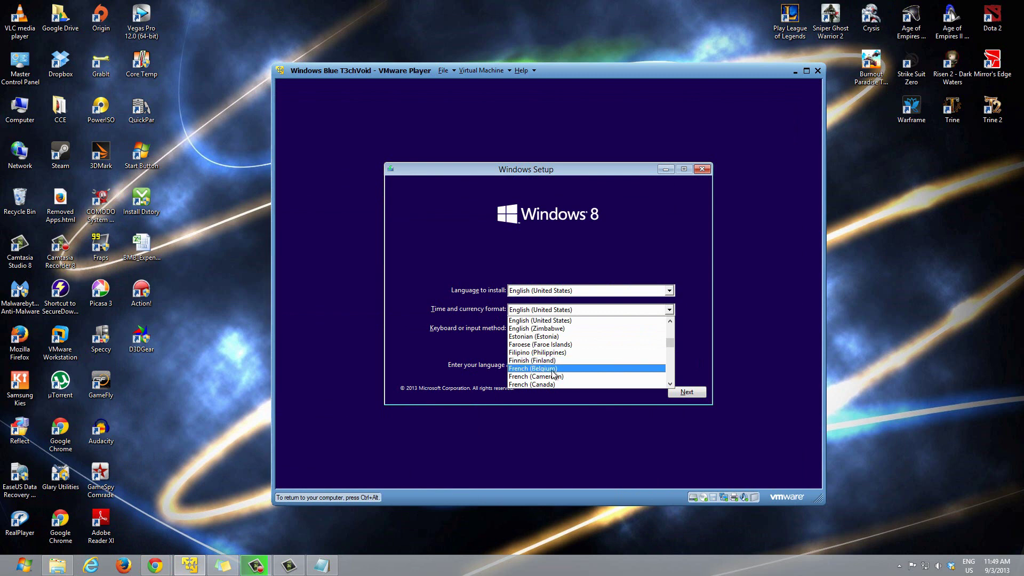
scroll(553, 373, up, 5)
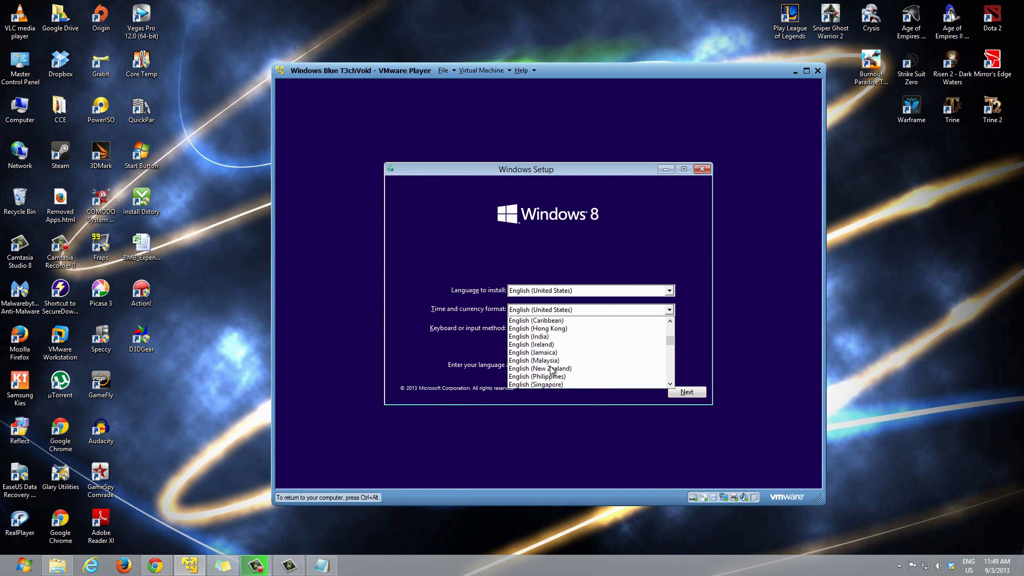
scroll(551, 369, up, 1)
click(545, 336)
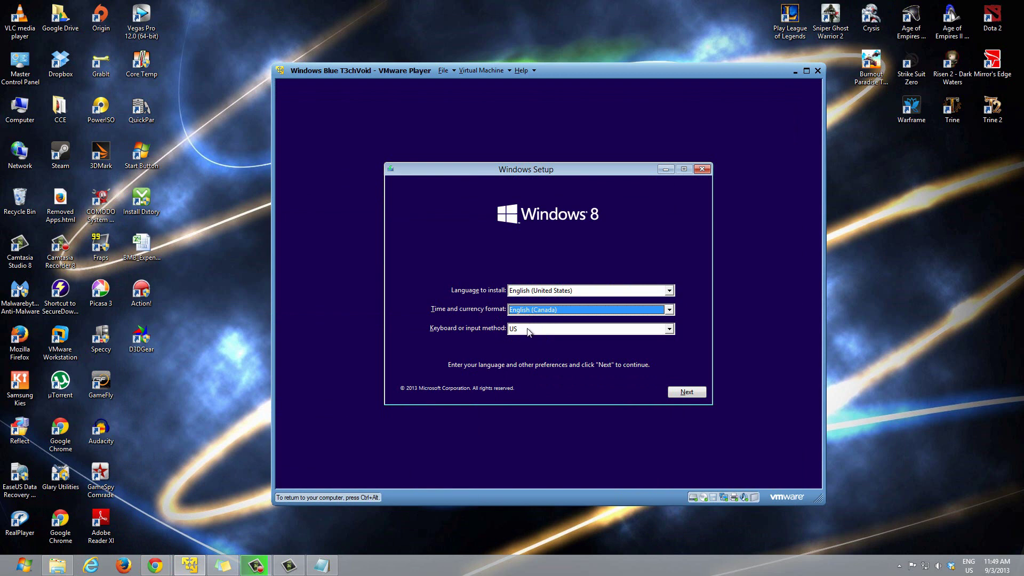
click(527, 332)
click(472, 331)
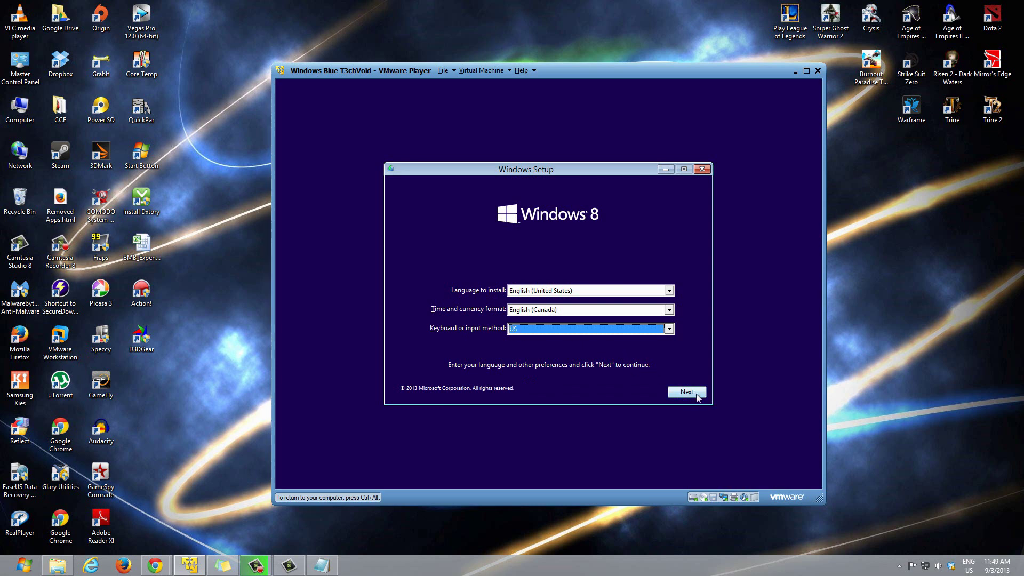
click(696, 394)
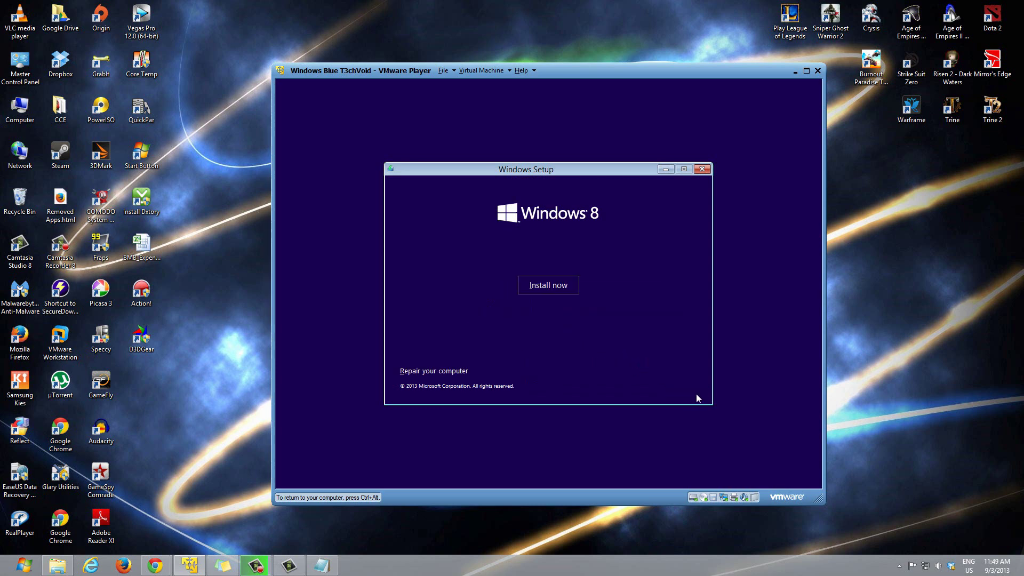
Step: Start the Windows installation with Install now and reposition the VM window up-left
click(550, 287)
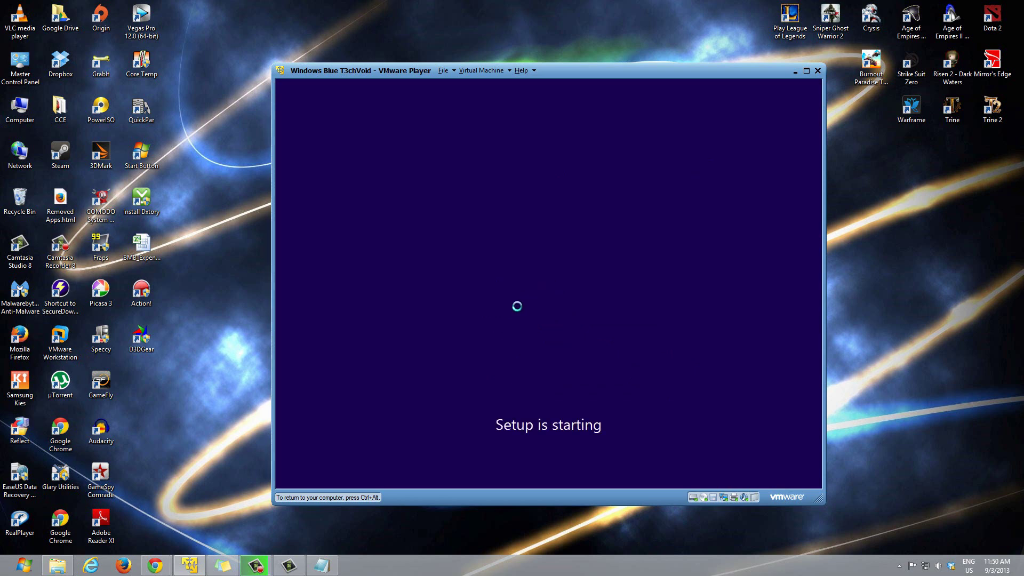
key(ctrl+alt)
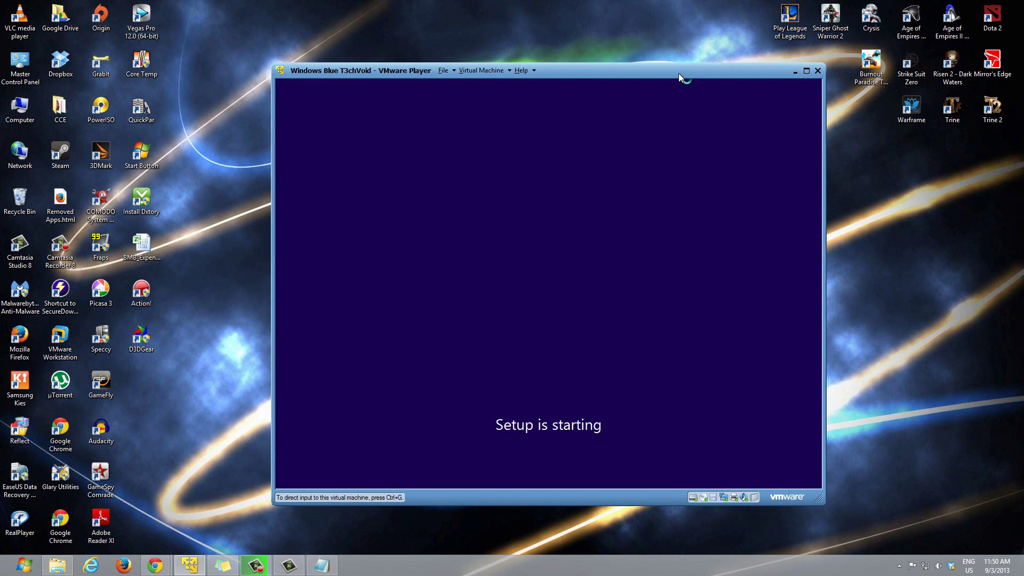
drag(676, 71, 624, 60)
click(635, 68)
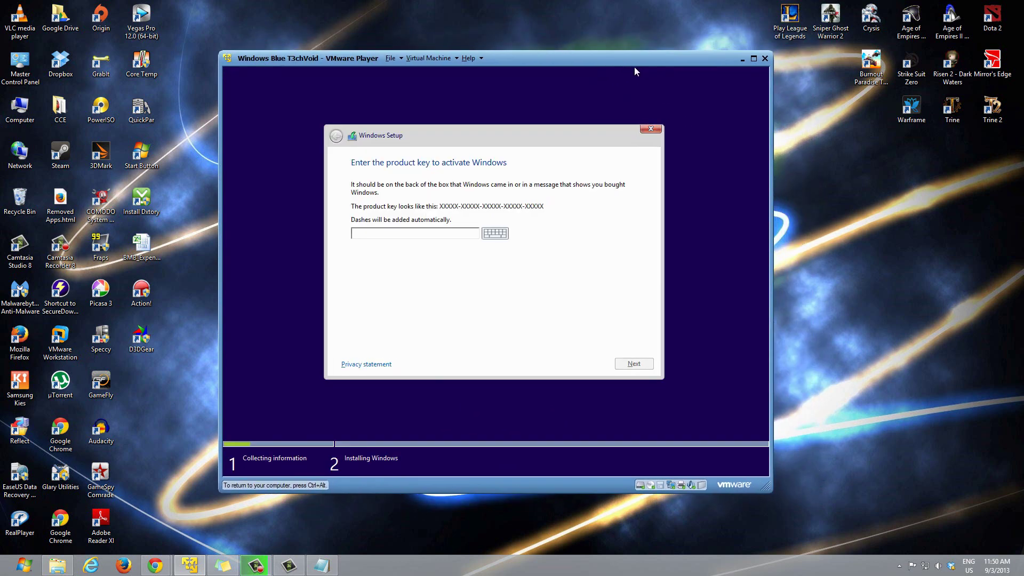
Step: Select the product key on the Windows 8.1 Preview ISO page in Chrome
click(411, 239)
key(ctrl+alt)
mouse_move(155, 565)
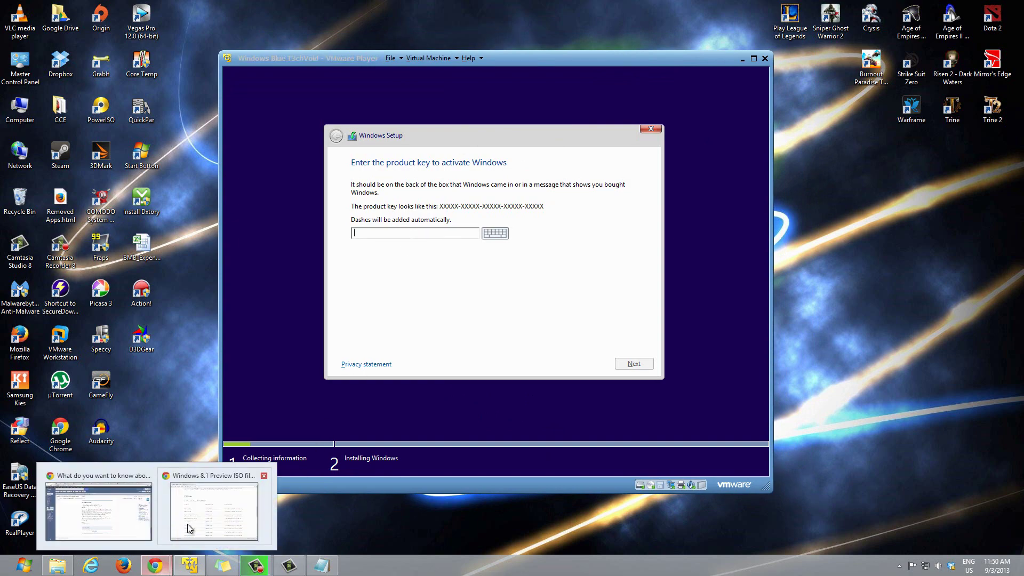
click(224, 507)
scroll(299, 251, up, 4)
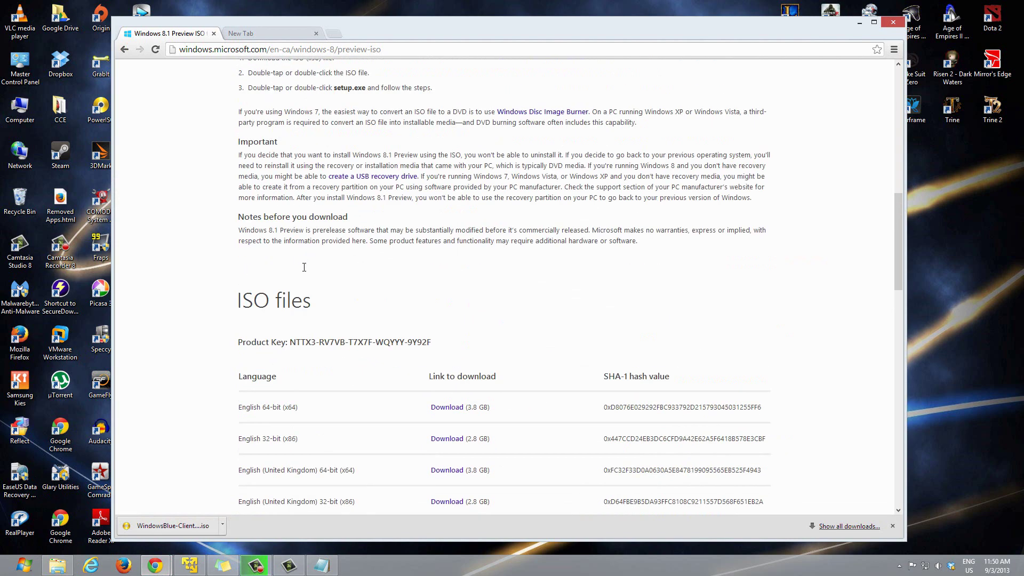
scroll(303, 237, down, 4)
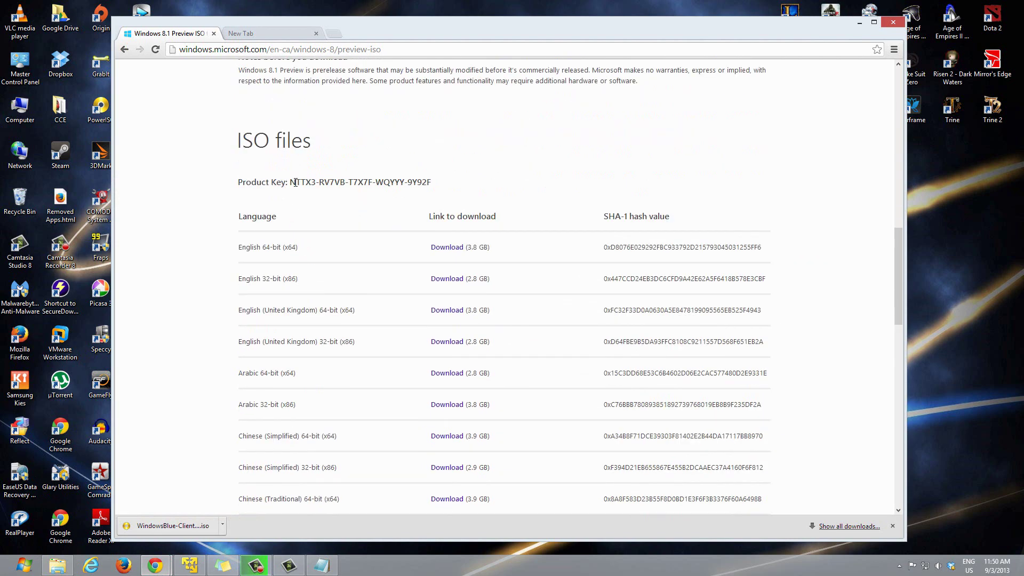
drag(292, 182, 457, 186)
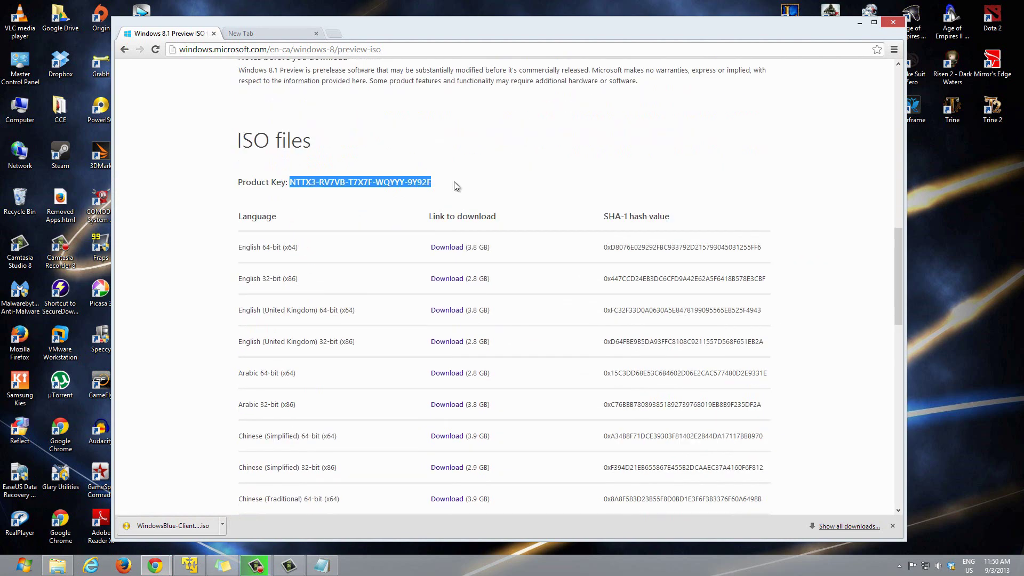
drag(506, 31, 419, 26)
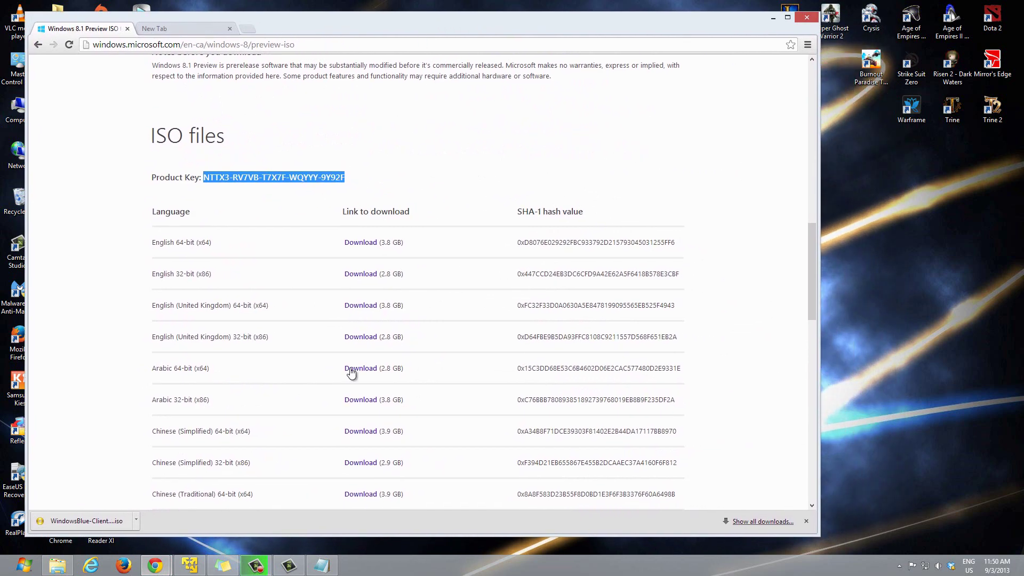
Step: Move the VM window right so the key stays visible beside the product-key box
click(202, 568)
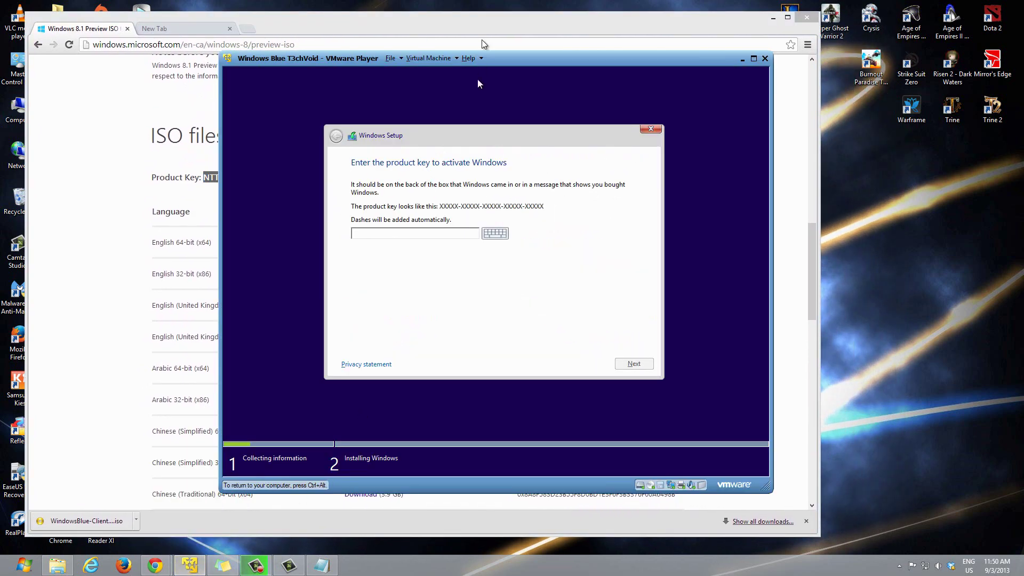
drag(514, 60, 693, 58)
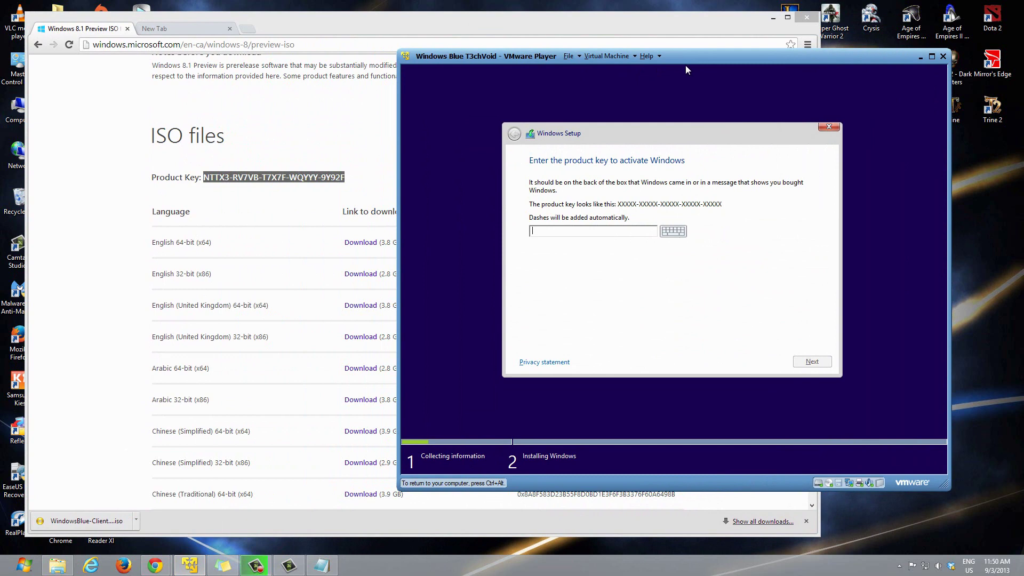
click(593, 232)
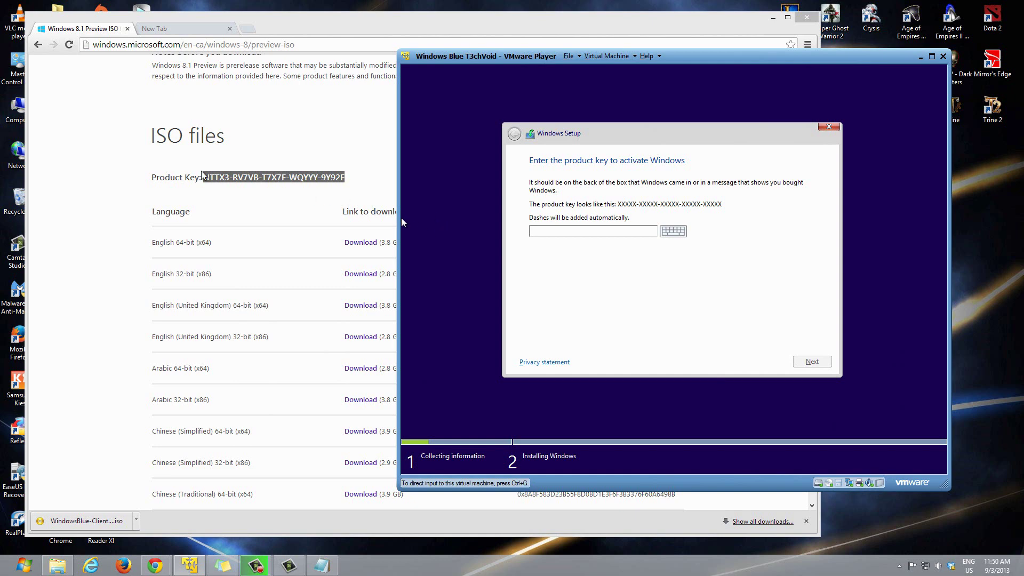
click(277, 197)
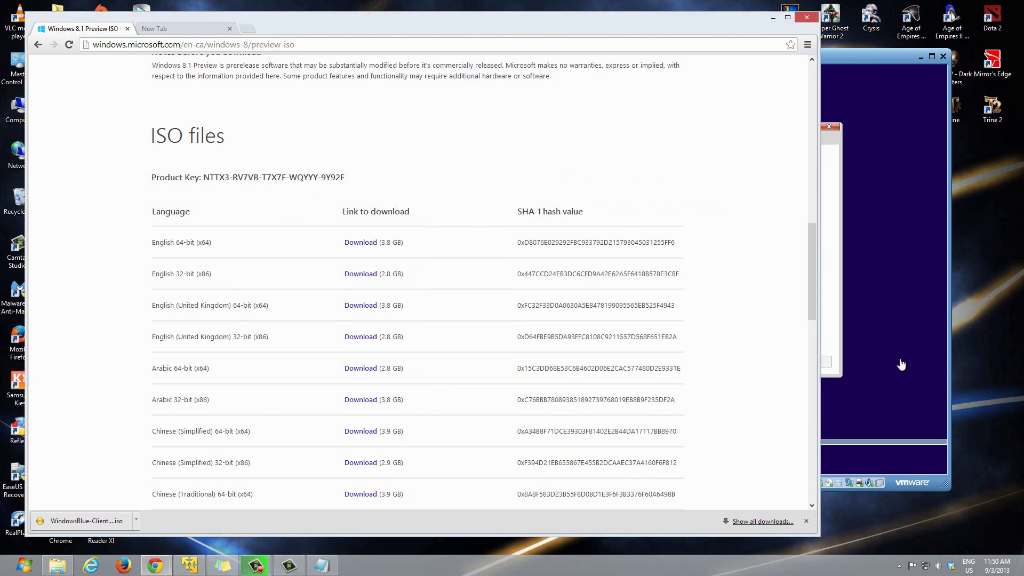
click(898, 361)
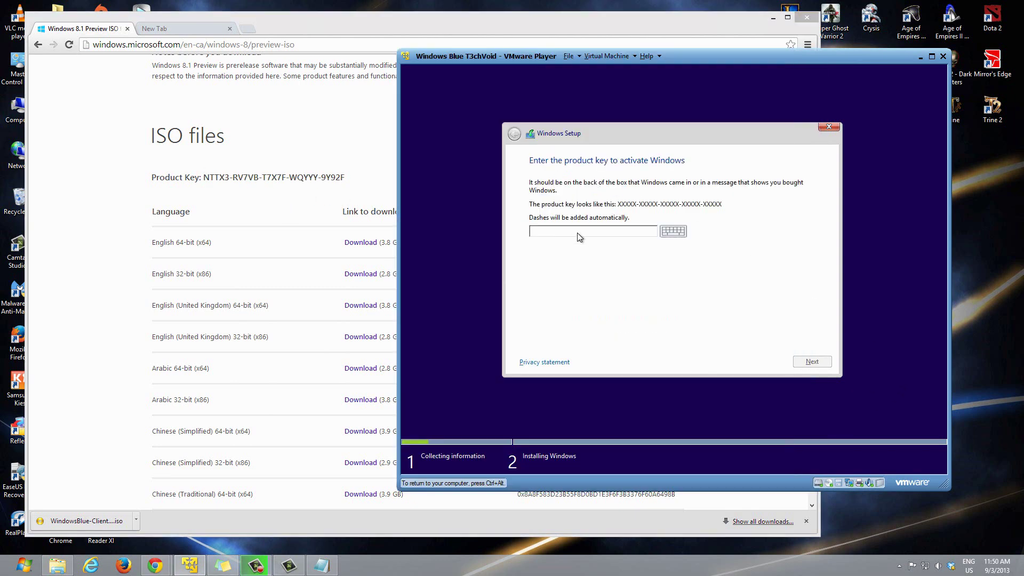
Step: Type the Windows 8.1 Preview product key, correct its last character, and submit it
text(NTTX3-RV7VB-T7X7F-WQYYY-9Y9WF)
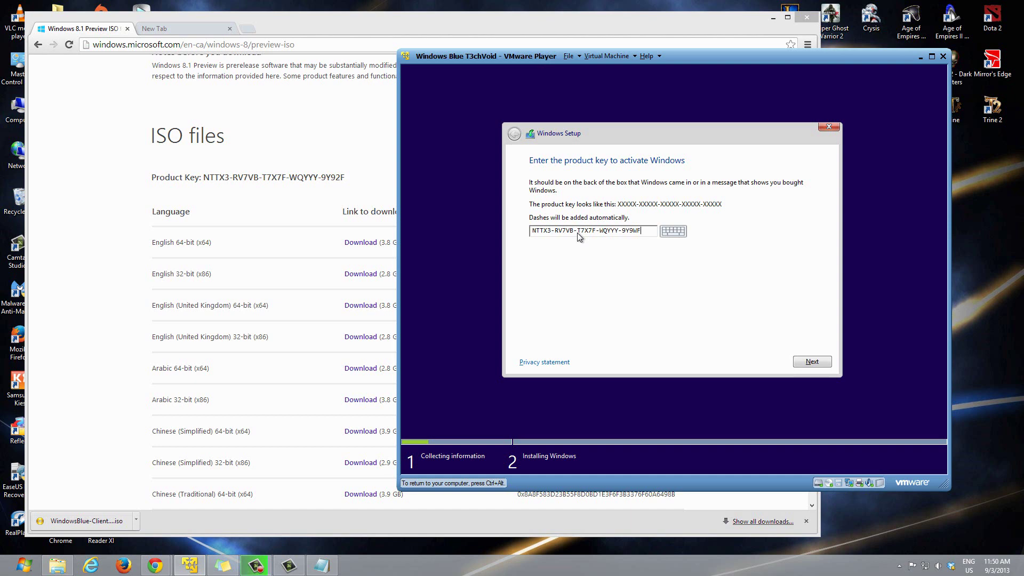
key(BackSpace)
text(F)
click(814, 362)
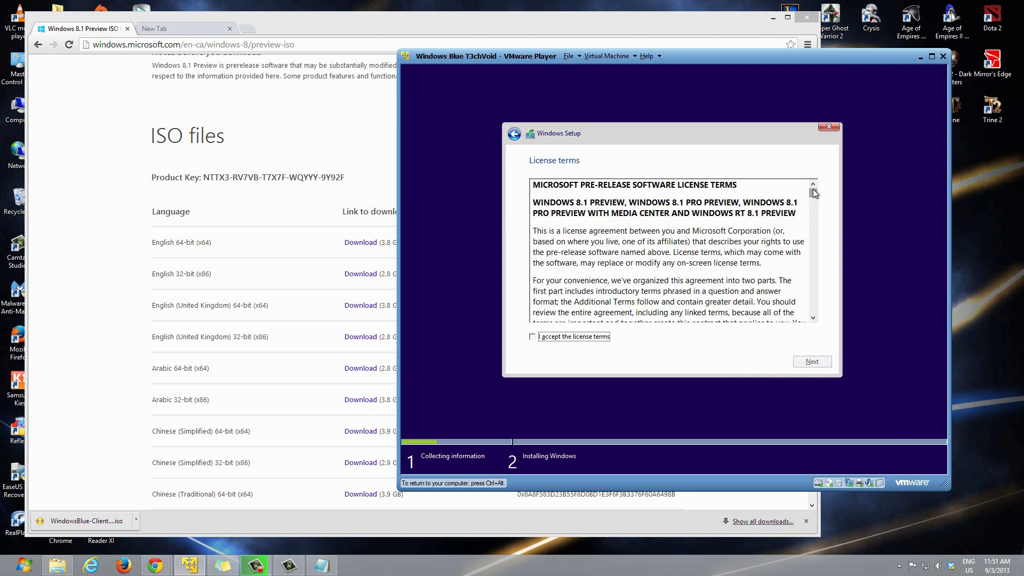
Step: Tick 'I accept the license terms' and move on to the installation type choice
mouse_move(813, 193)
mouse_down()
mouse_move(820, 316)
mouse_move(812, 189)
mouse_up()
click(532, 337)
click(813, 361)
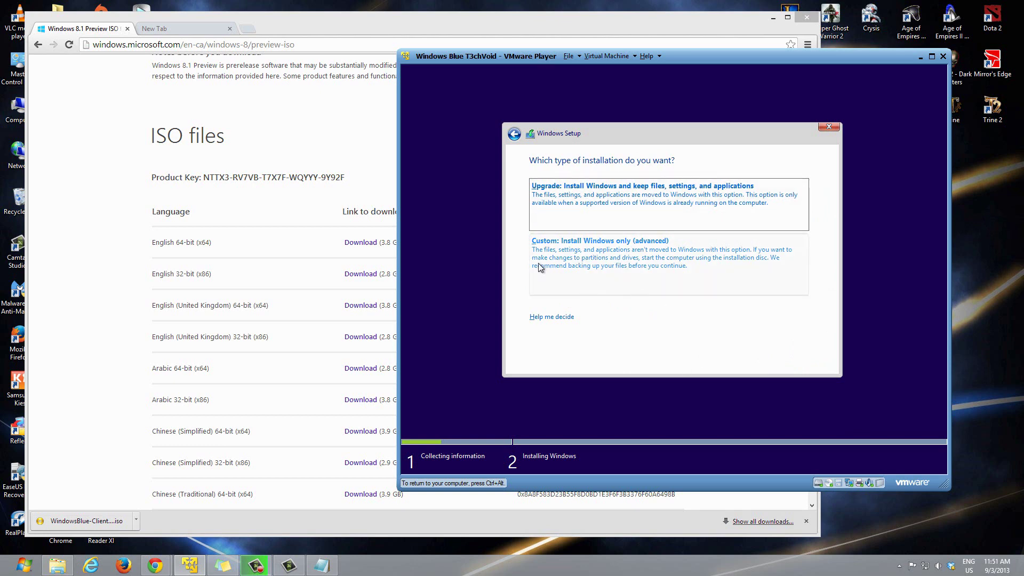
Step: Choose Custom install and install onto Drive 0's 60 GB unallocated space without a new partition
click(568, 253)
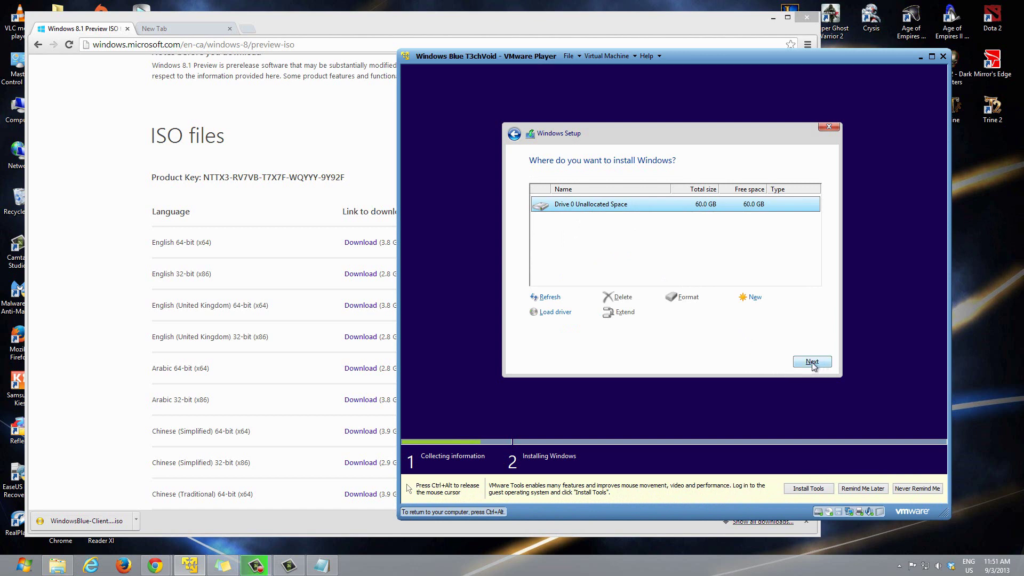
click(754, 299)
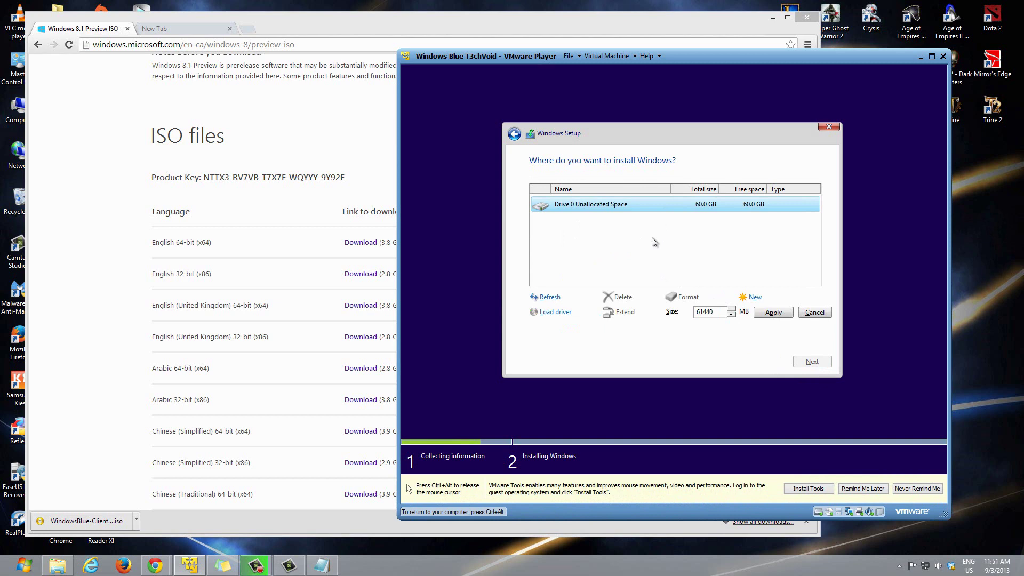
click(815, 316)
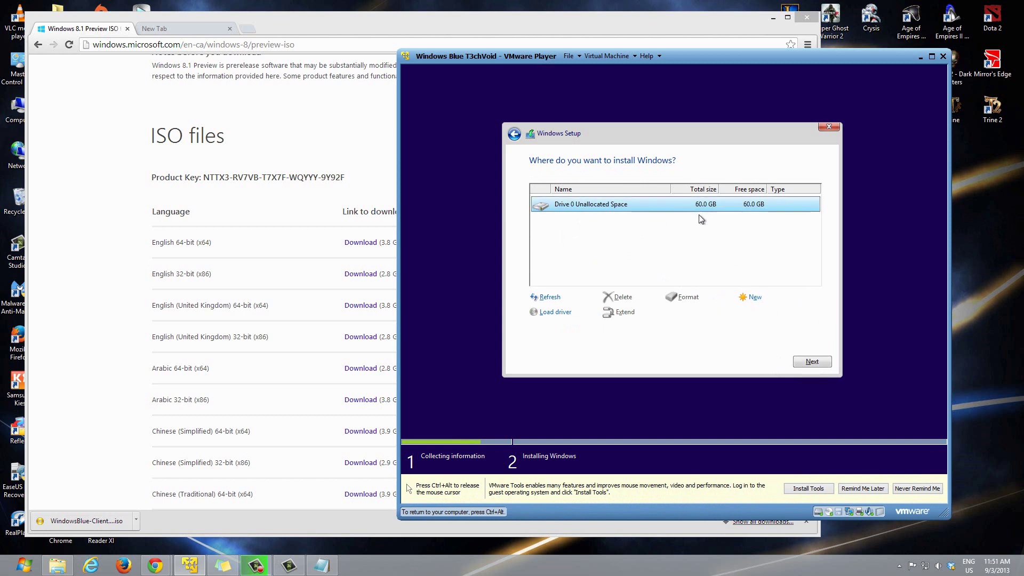
click(811, 362)
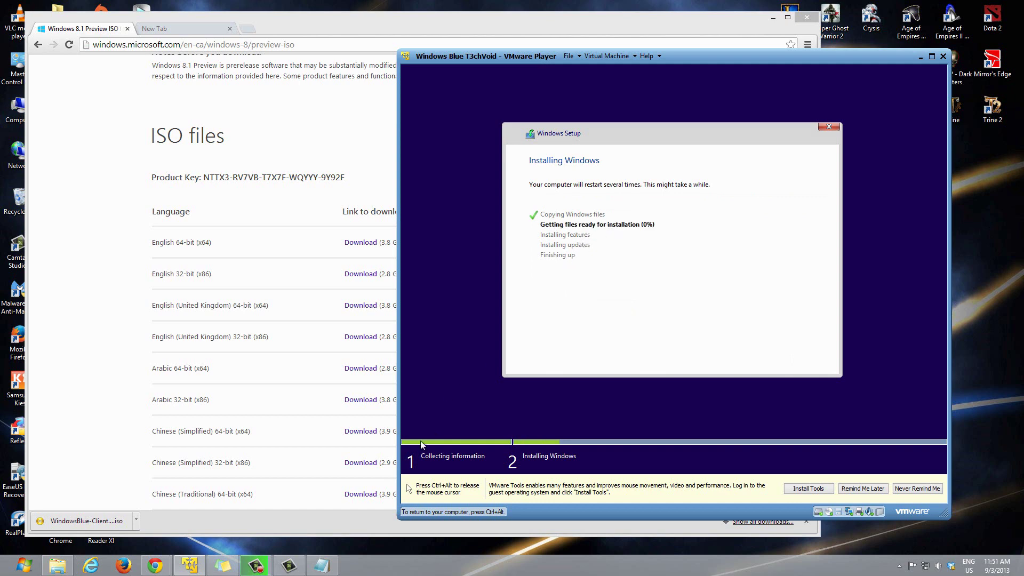
Step: Release input from the VM, let Setup finish preparing files, and let the guest restart
key(ctrl+alt)
mouse_move(288, 570)
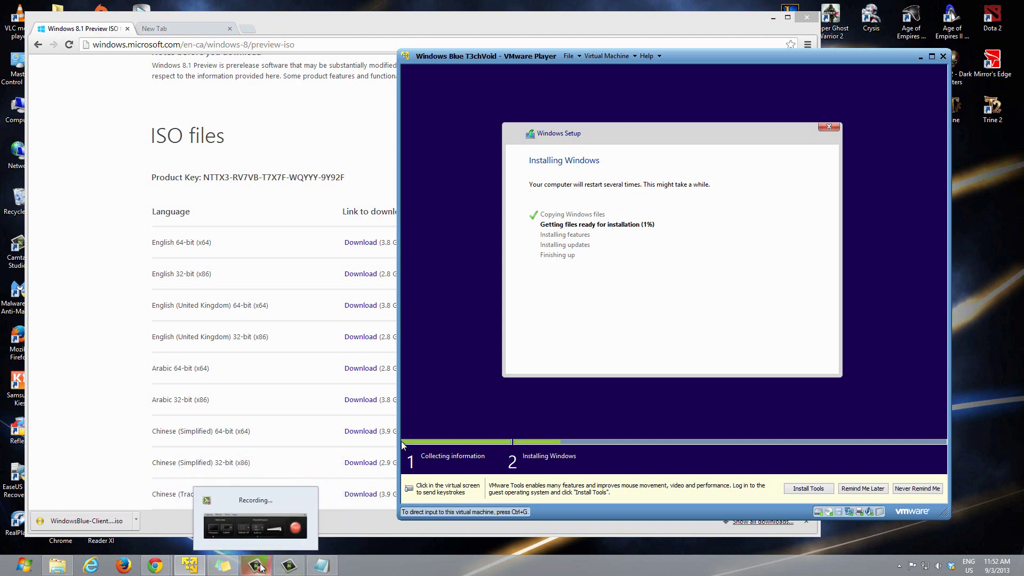
click(260, 568)
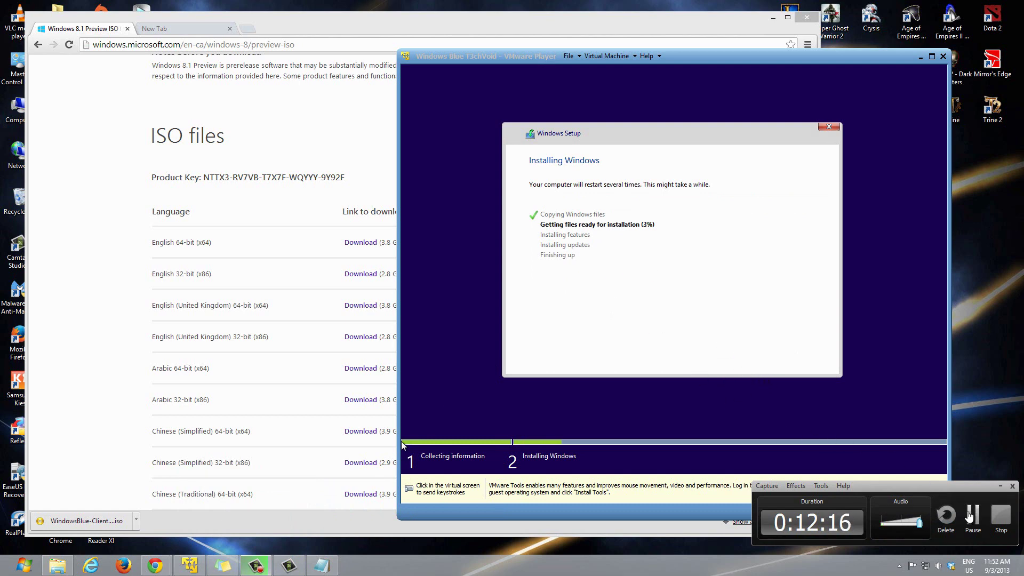
click(971, 515)
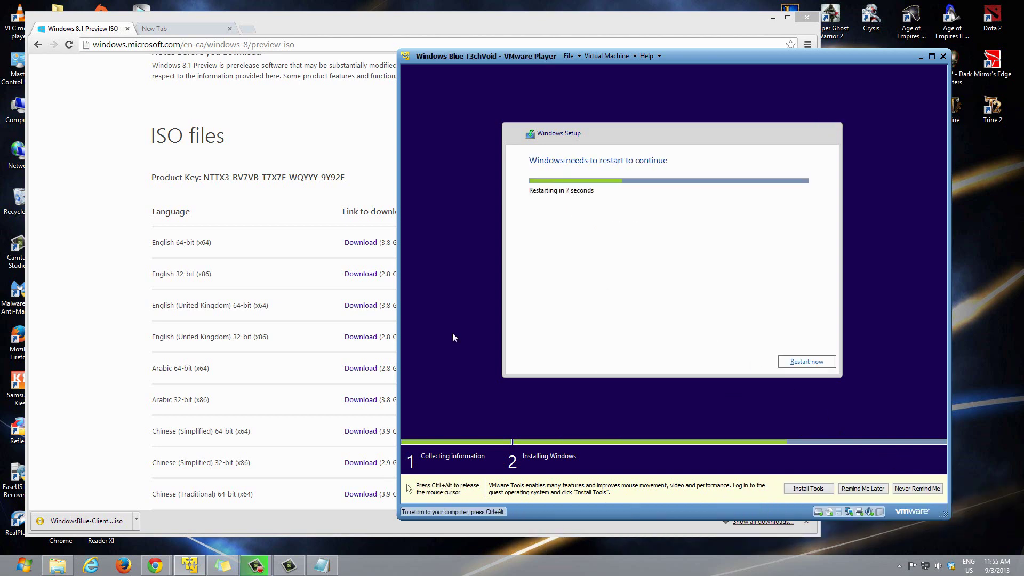
key(ctrl+alt)
click(413, 451)
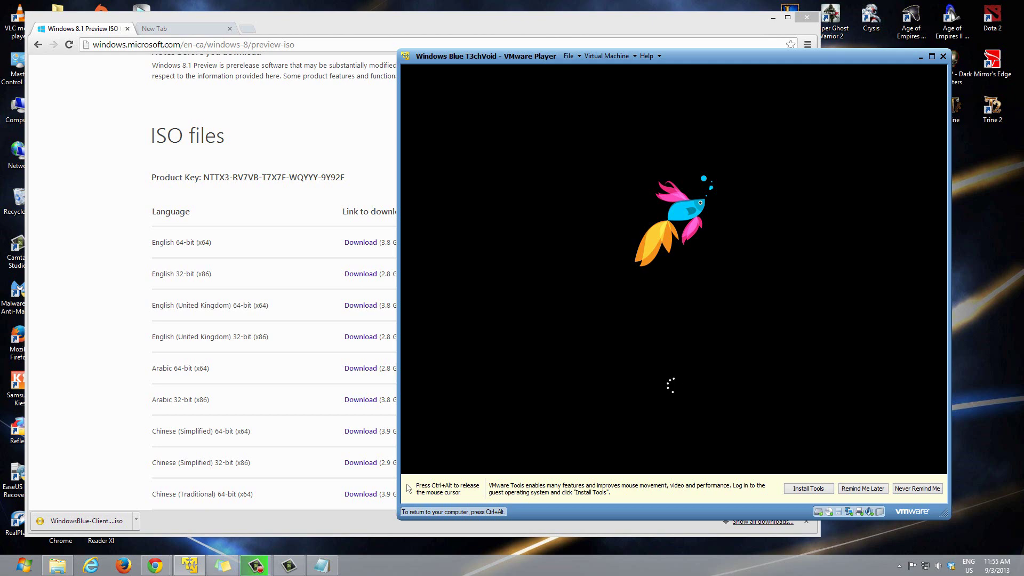
Step: Wait through the reboot until Getting devices ready reaches 96%, returning input to the VM
key(ctrl+alt)
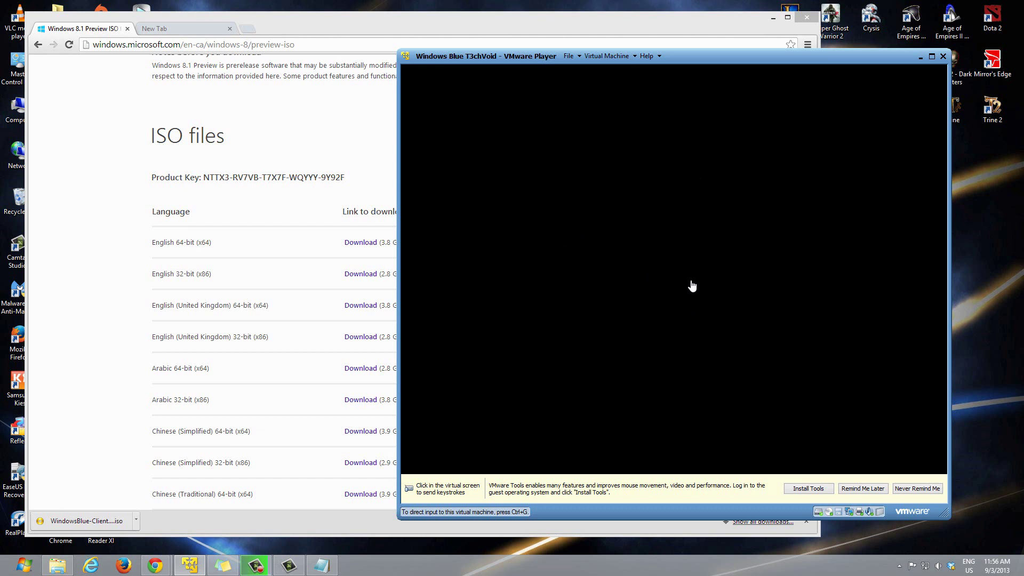
click(683, 255)
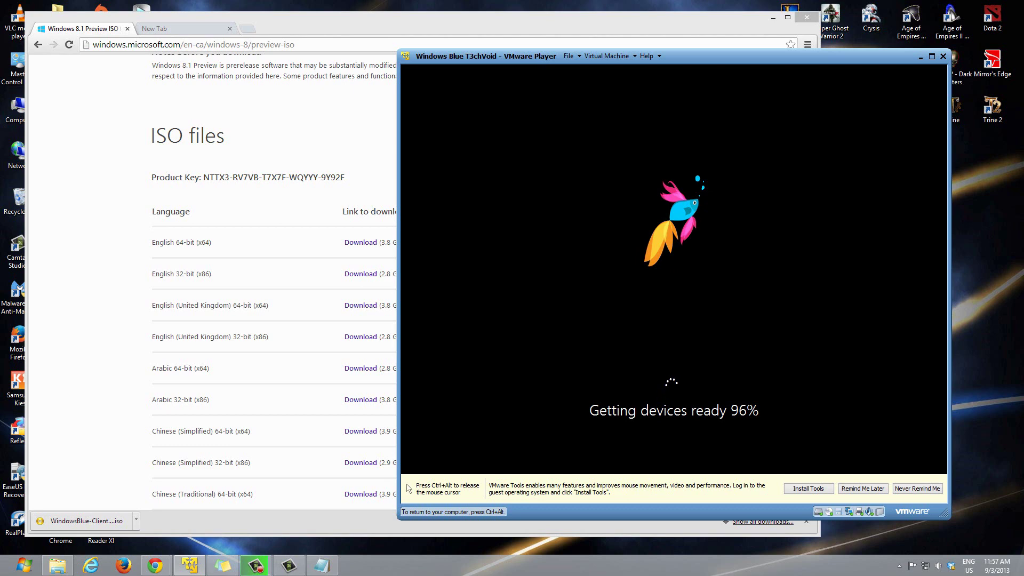
Step: Release the mouse and move the VMware window up-left while waiting for 'Let's go through a few basics'
key(ctrl+alt)
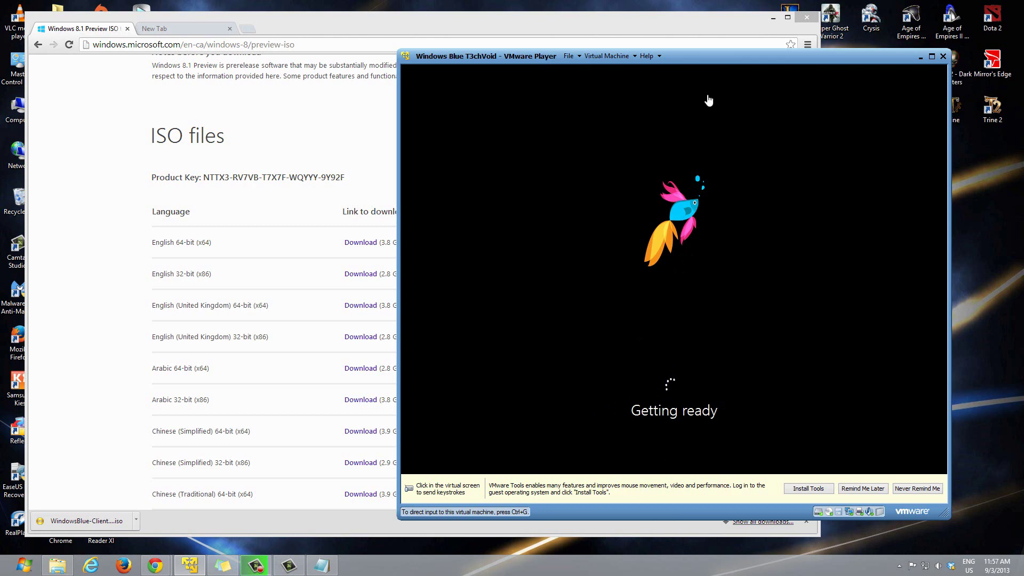
drag(724, 56, 677, 40)
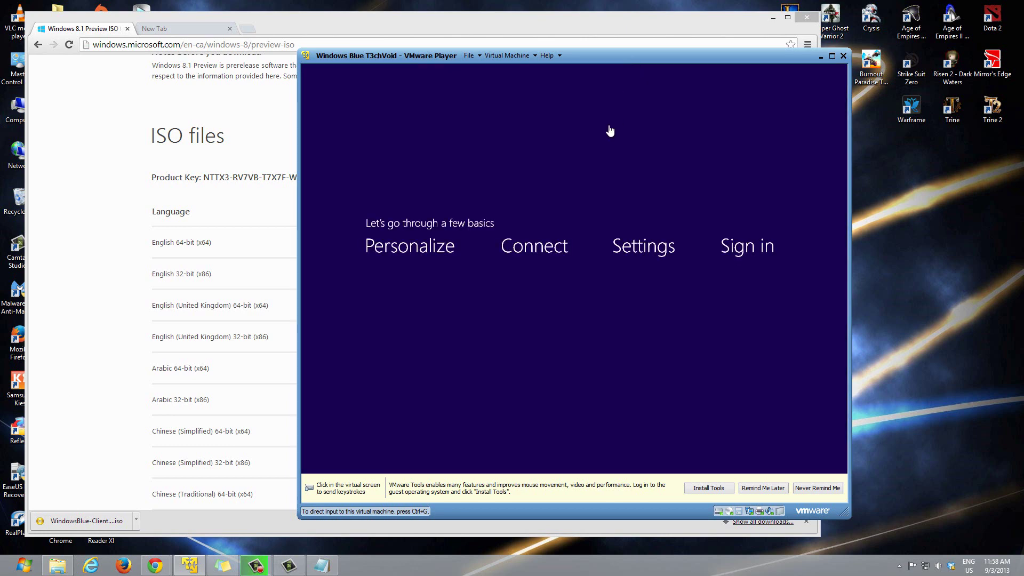
Step: Try black, orange, olive and green swatches, settle on navy blue, and name the PC BlueT3chVM
click(643, 224)
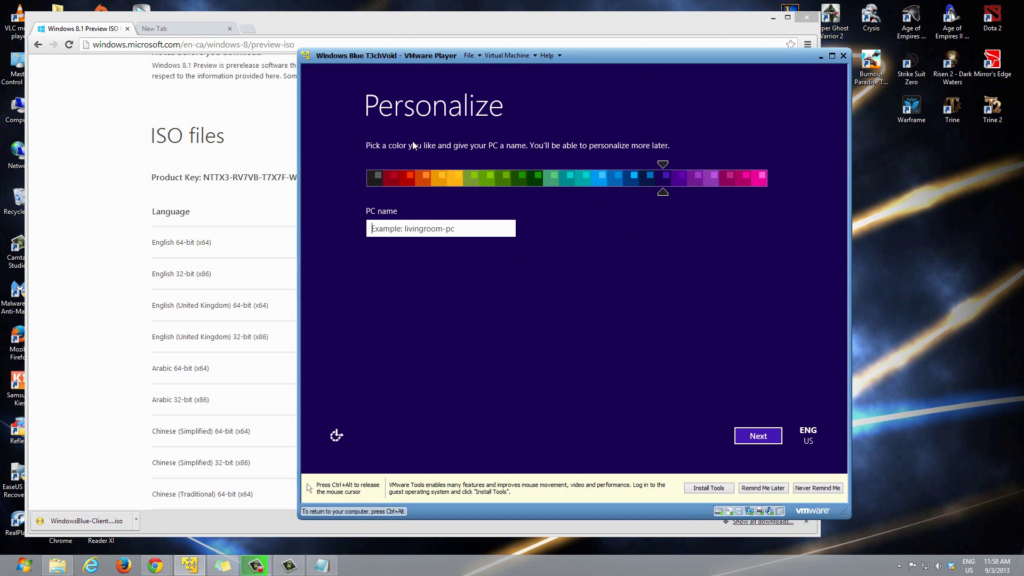
click(374, 180)
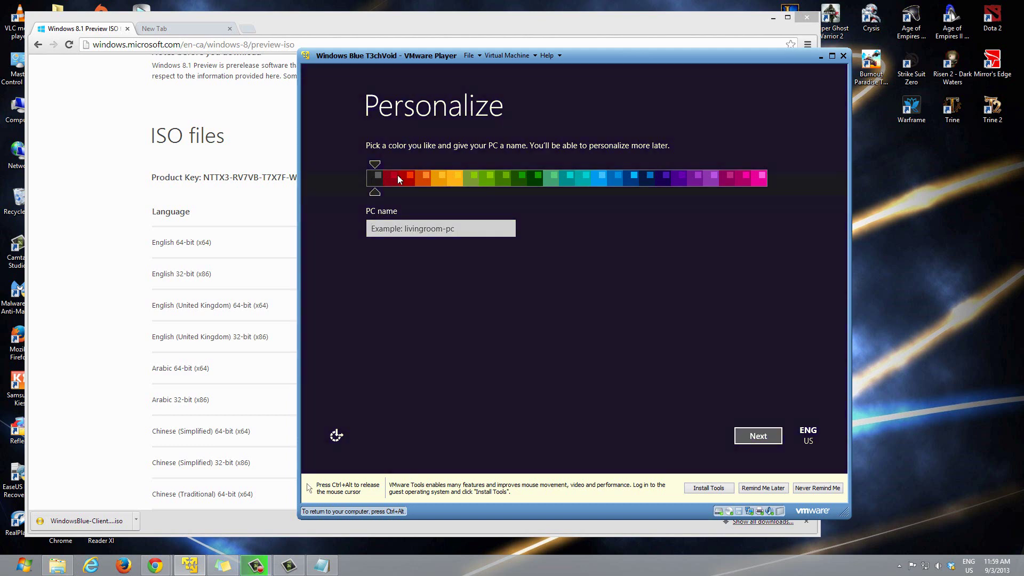
click(437, 177)
click(471, 178)
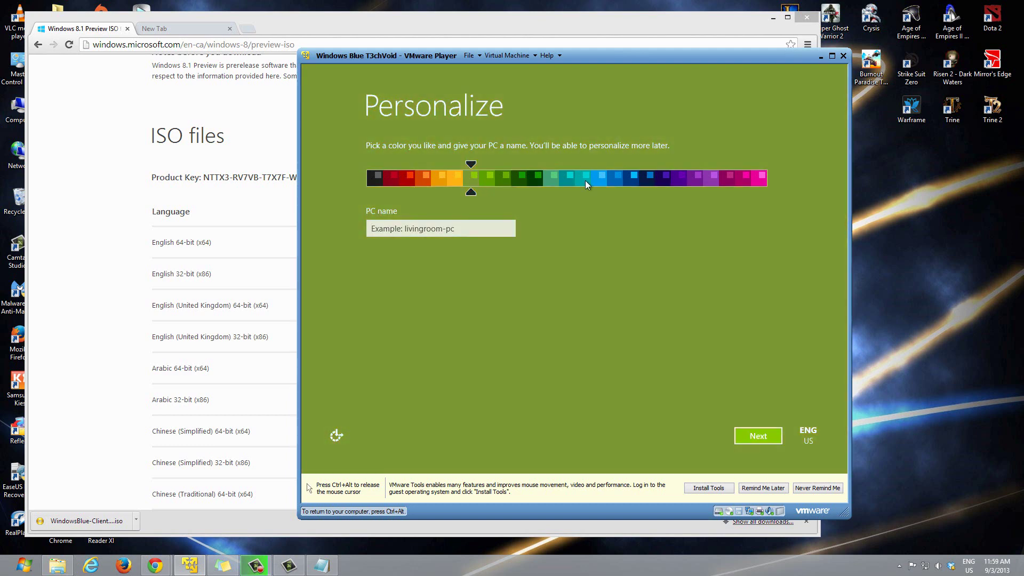
click(540, 177)
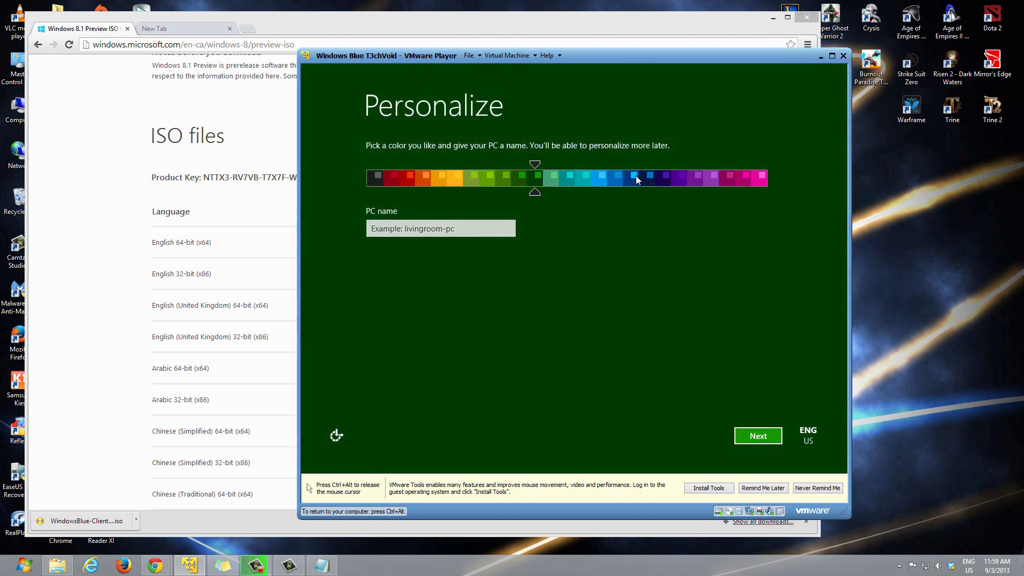
click(647, 179)
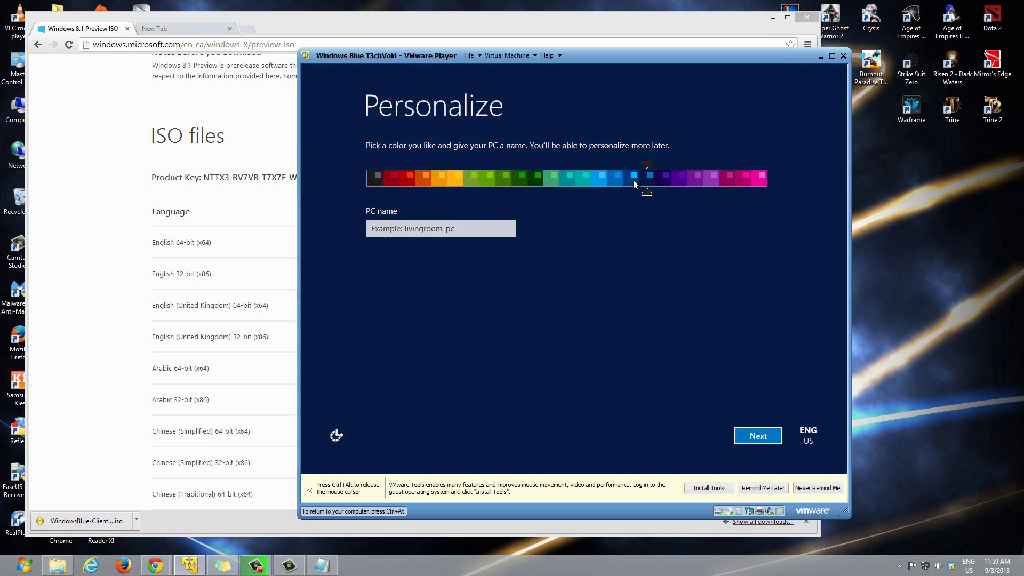
click(410, 229)
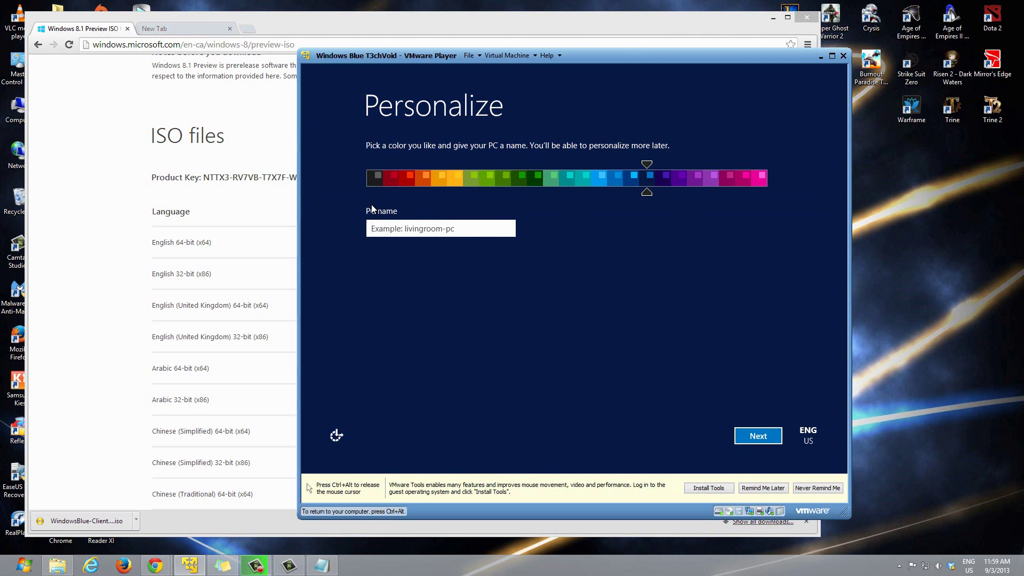
text(BlueT3chVM)
Step: Confirm the colour and PC name, then accept the recommended express settings
click(752, 437)
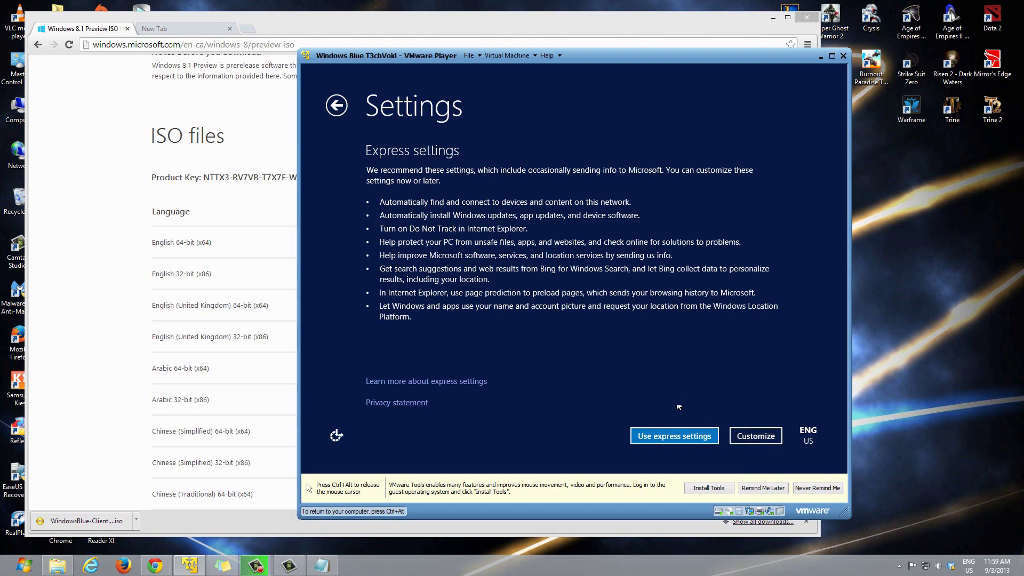
click(654, 441)
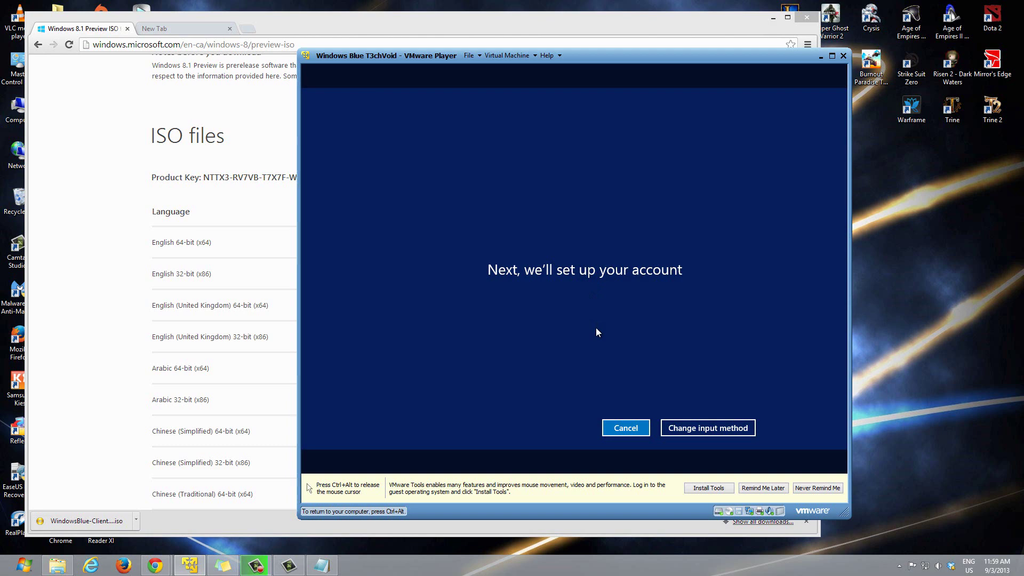
Step: Release the mouse with Ctrl+Alt and pause the recording while the sign-in page loads
key(ctrl+alt)
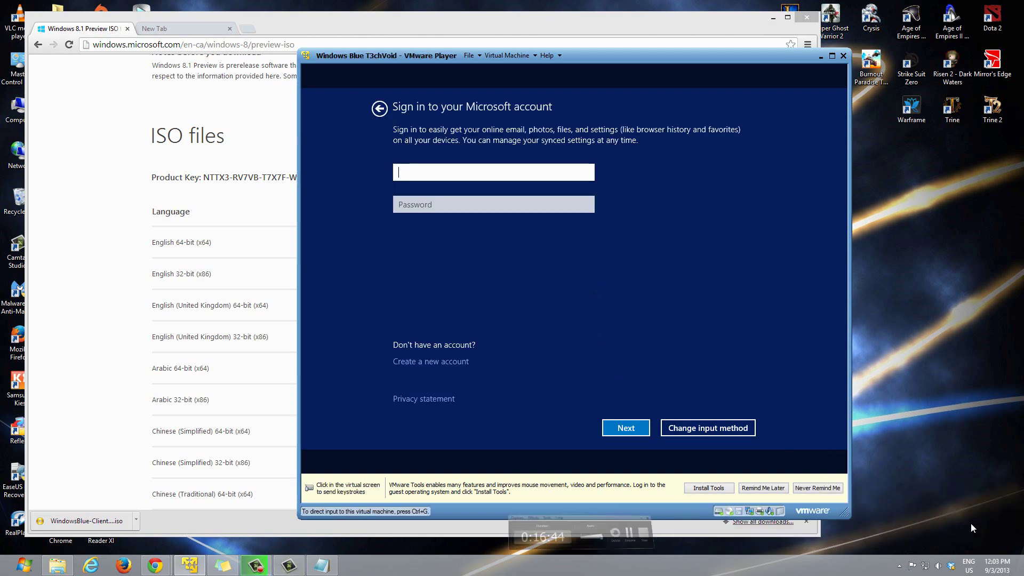
click(600, 324)
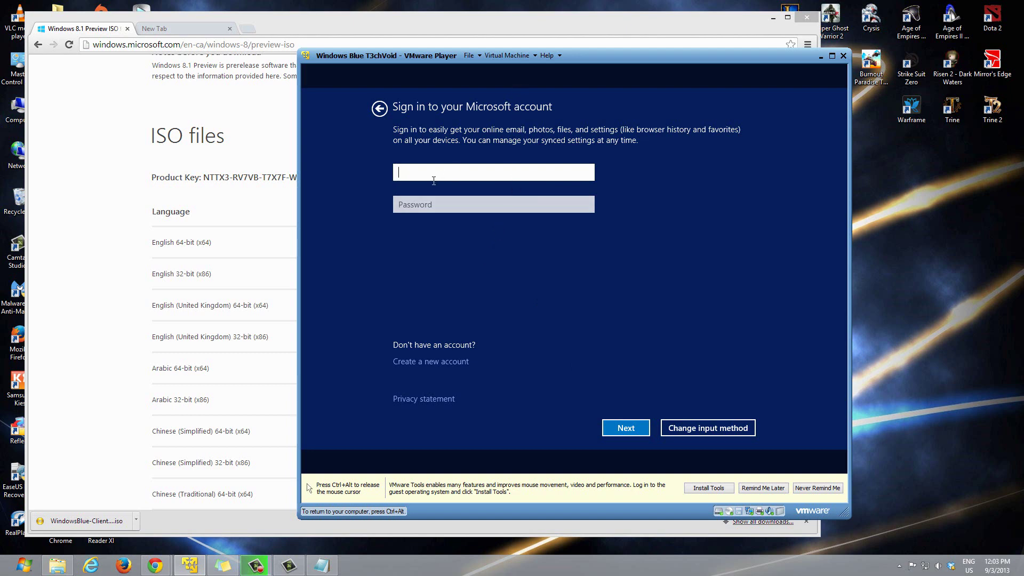
Step: Enter the Microsoft account e-mail address and password and submit the sign-in
key(Tab)
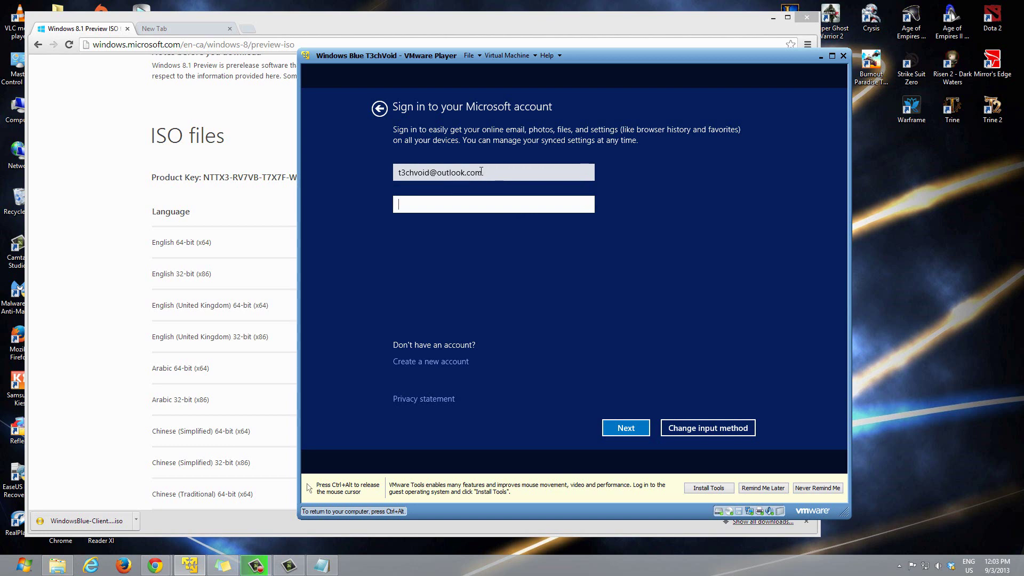
text(••••••••••••)
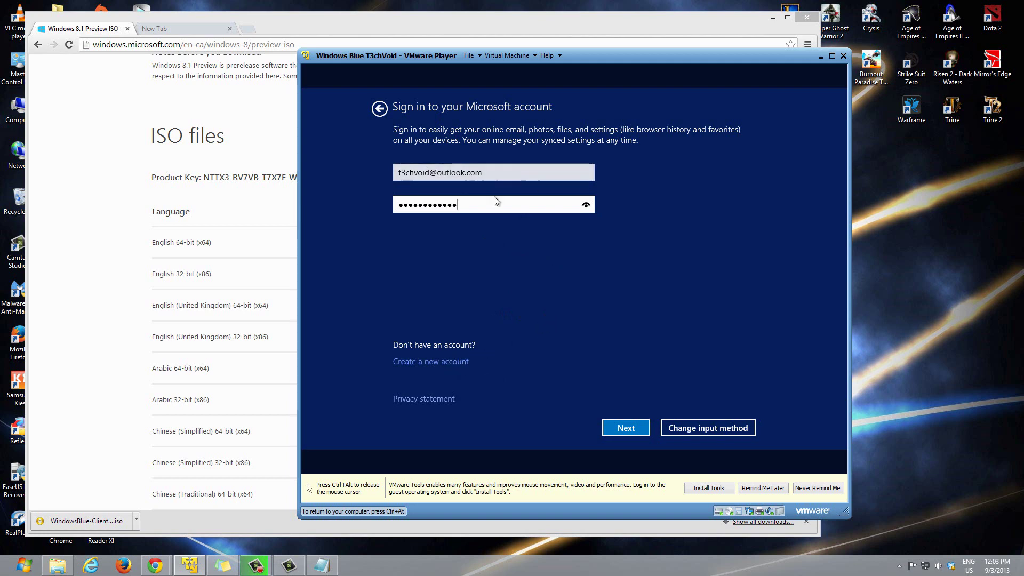
click(633, 431)
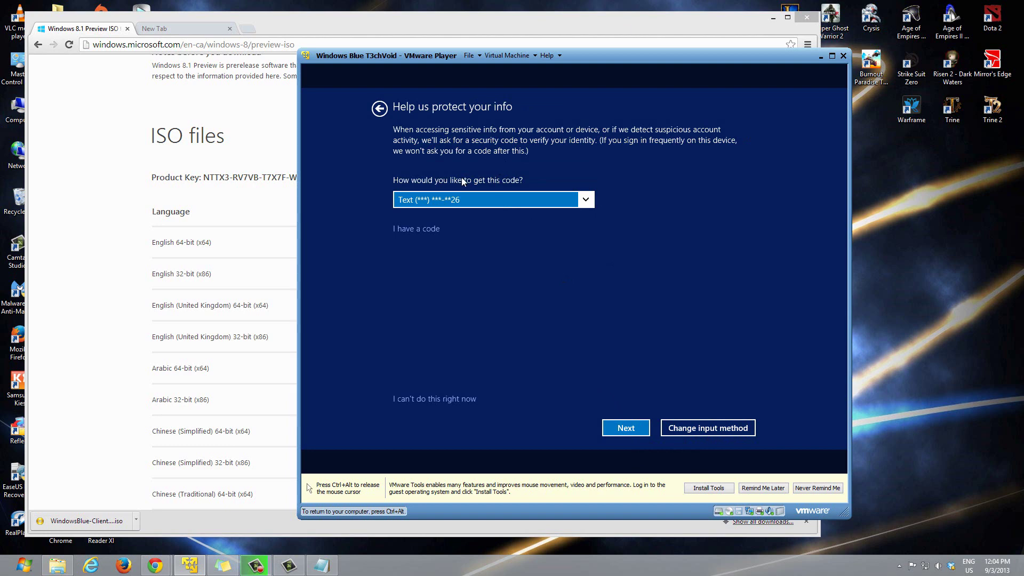
Step: Keep Text as the security-code delivery method and choose 'I can't do this right now'
click(473, 199)
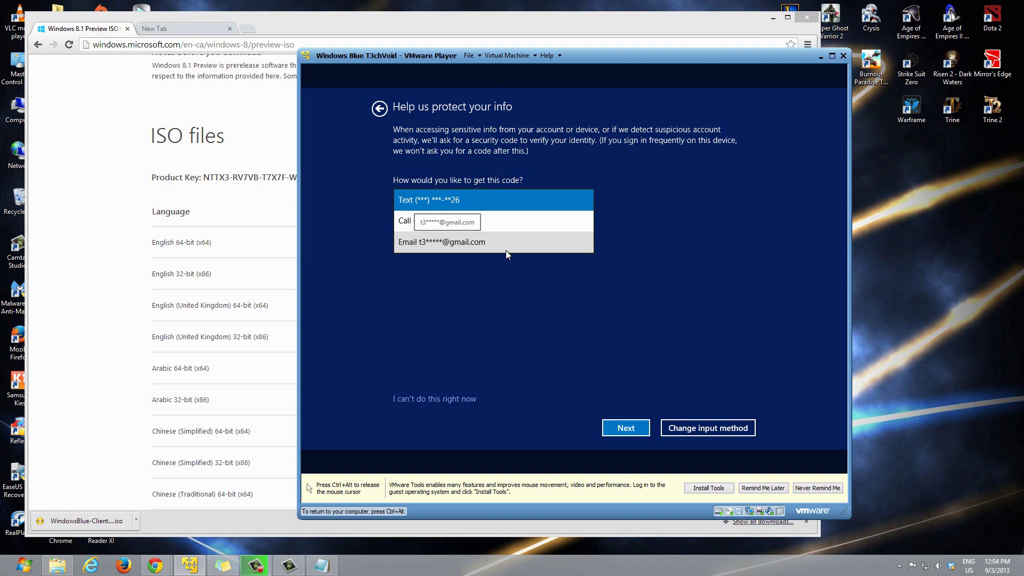
click(470, 181)
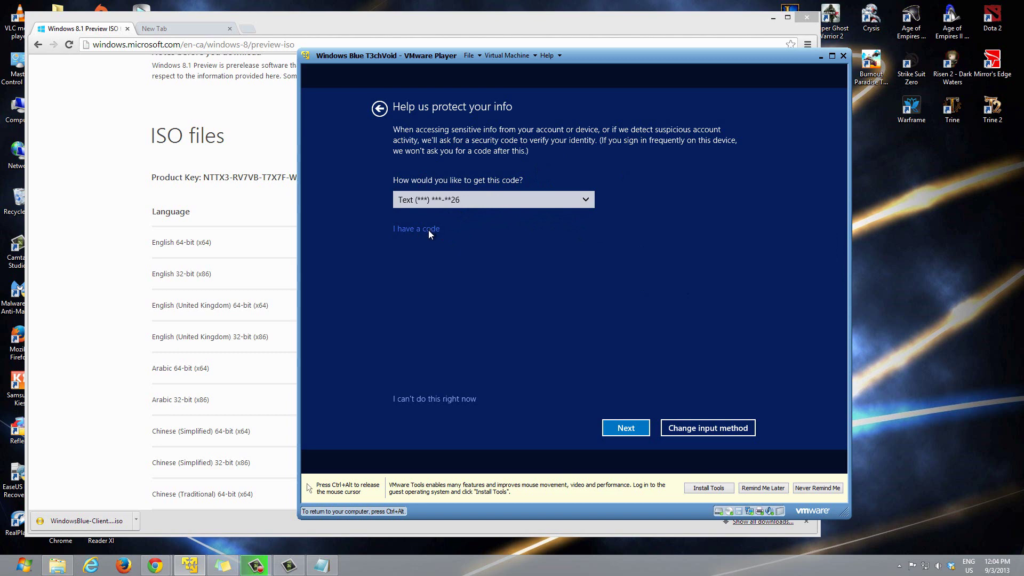
click(437, 400)
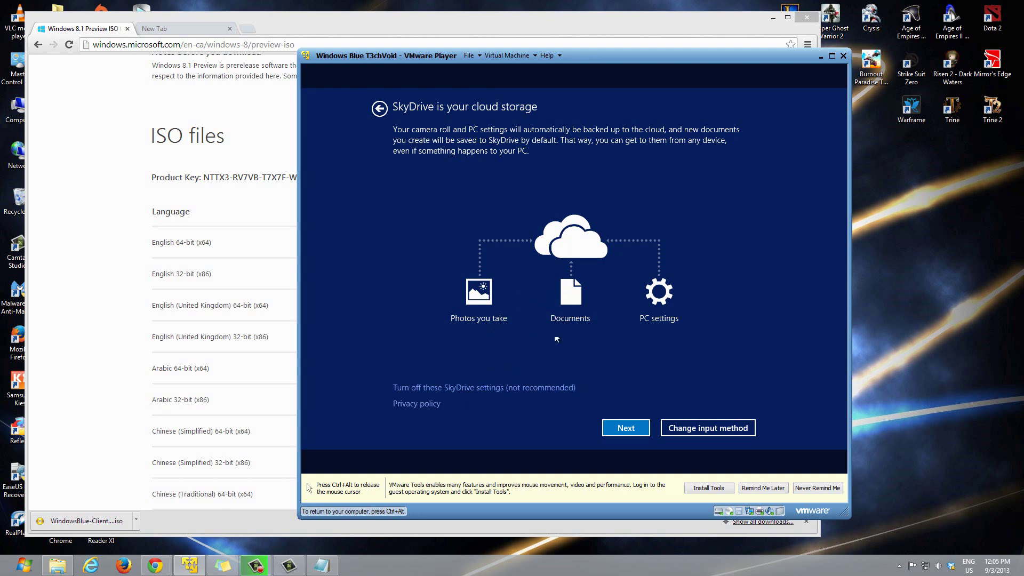
Step: Accept the default SkyDrive settings and continue with setup
click(631, 431)
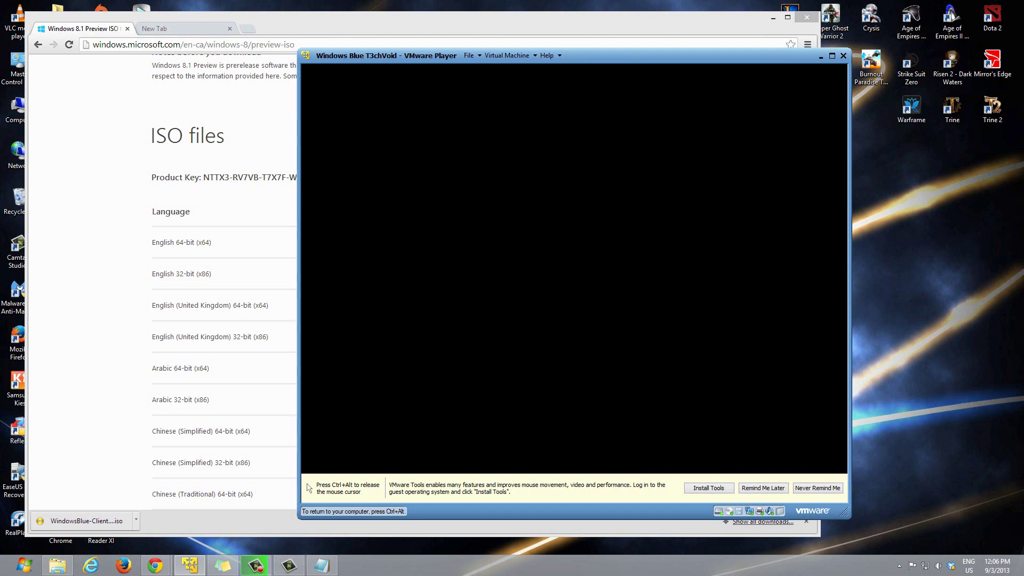
Step: Release the mouse with Ctrl+Alt while Windows prepares the account and installs apps
key(ctrl+alt)
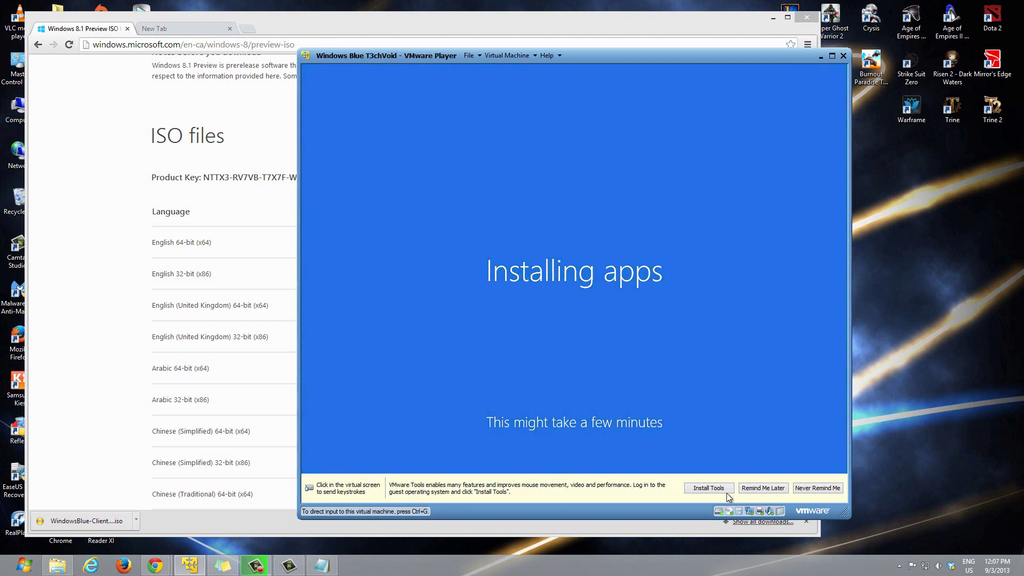
Step: Choose Remind Me Later on the VMware Tools bar and pause the recording while apps install
click(760, 490)
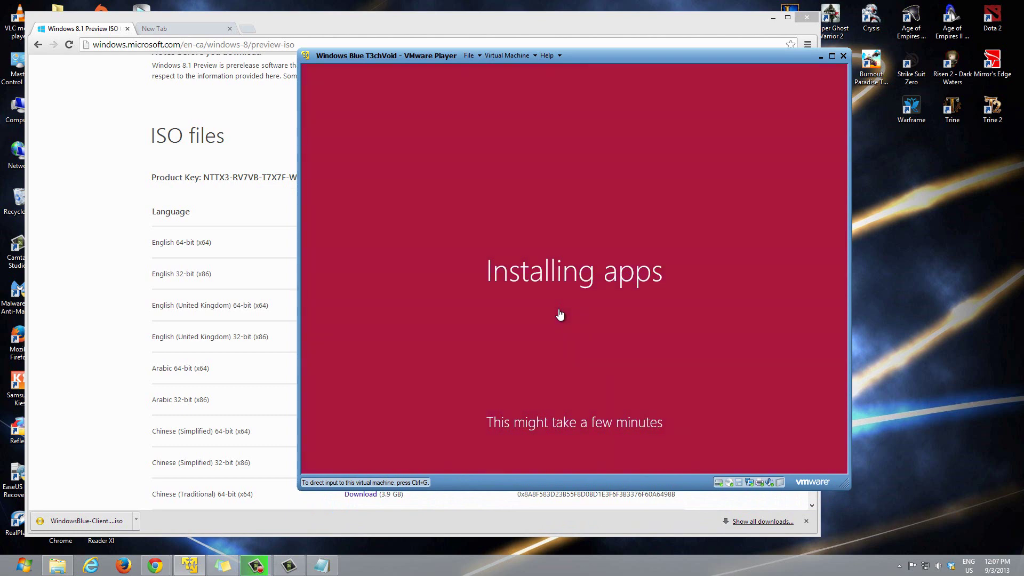
mouse_move(263, 571)
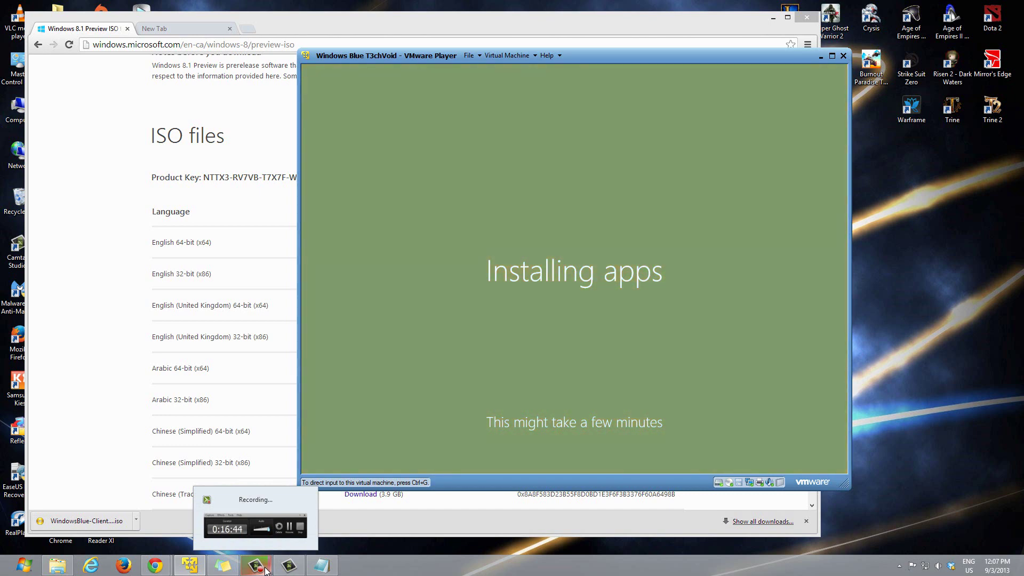
click(265, 571)
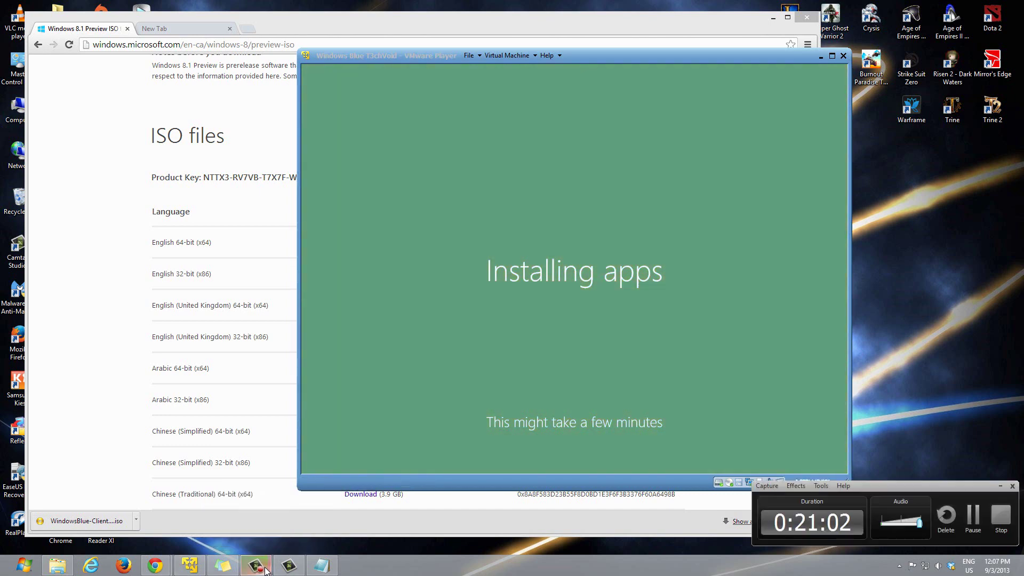
click(973, 514)
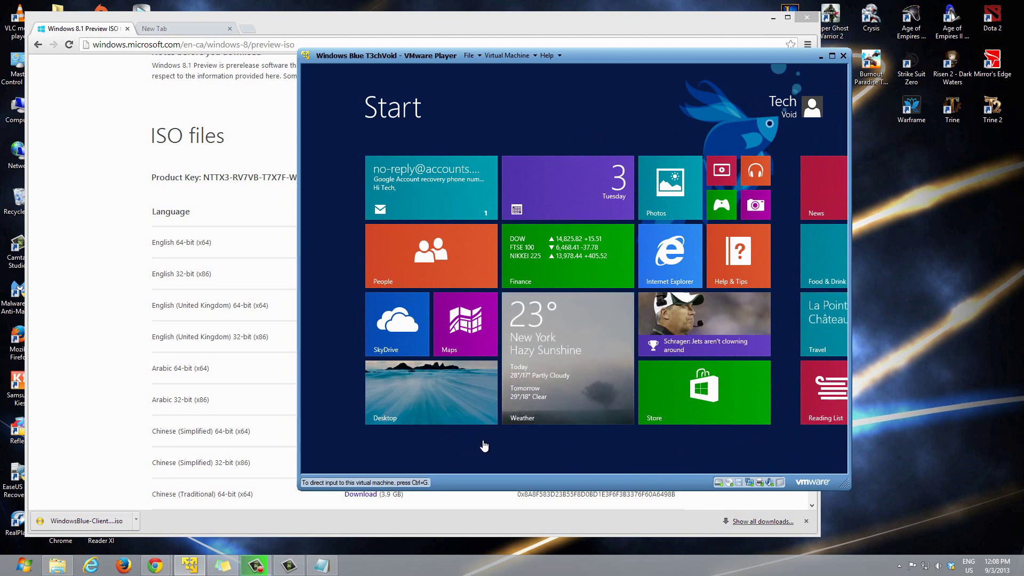
click(484, 447)
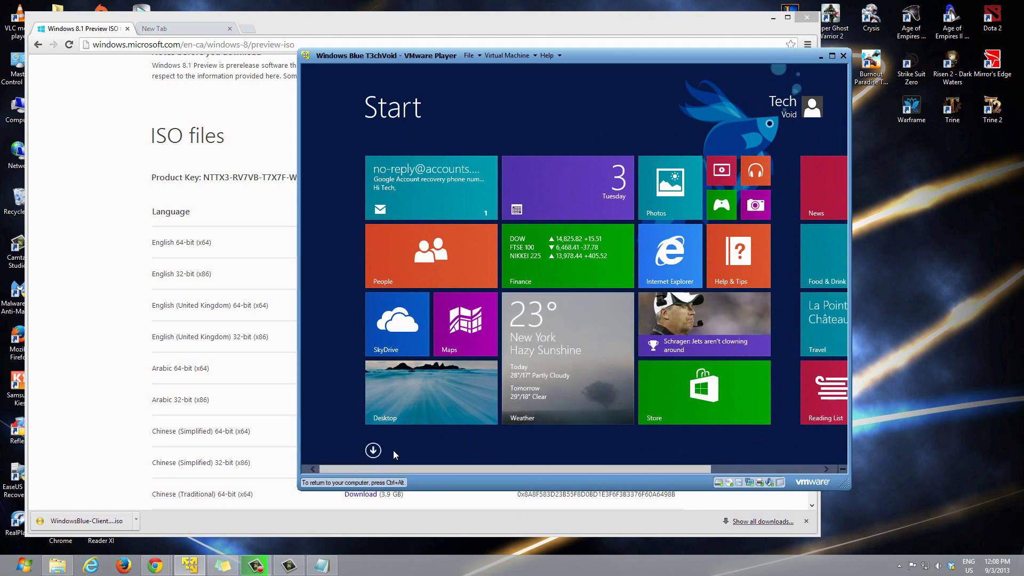
scroll(540, 340, down, 2)
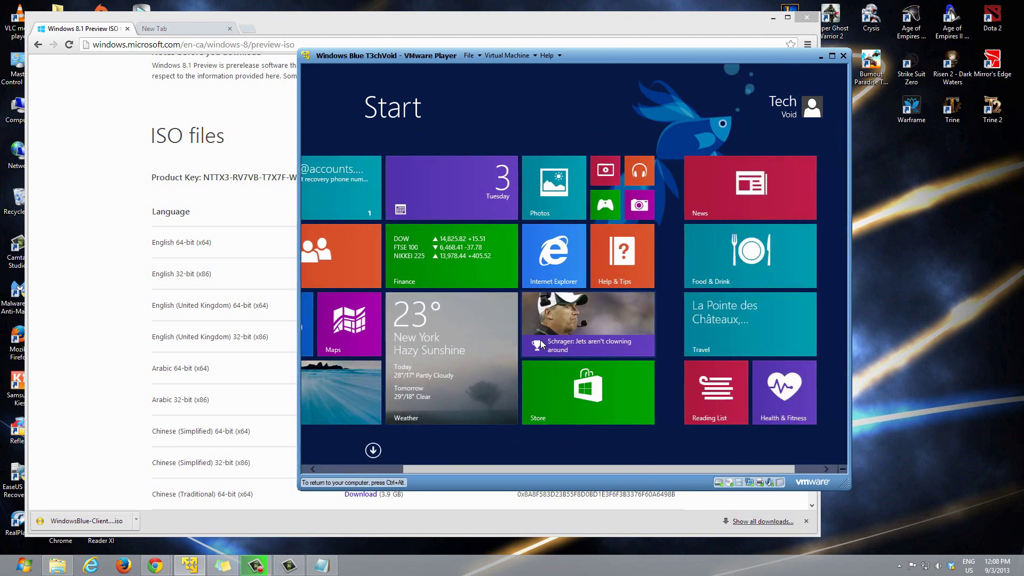
scroll(572, 344, up, 2)
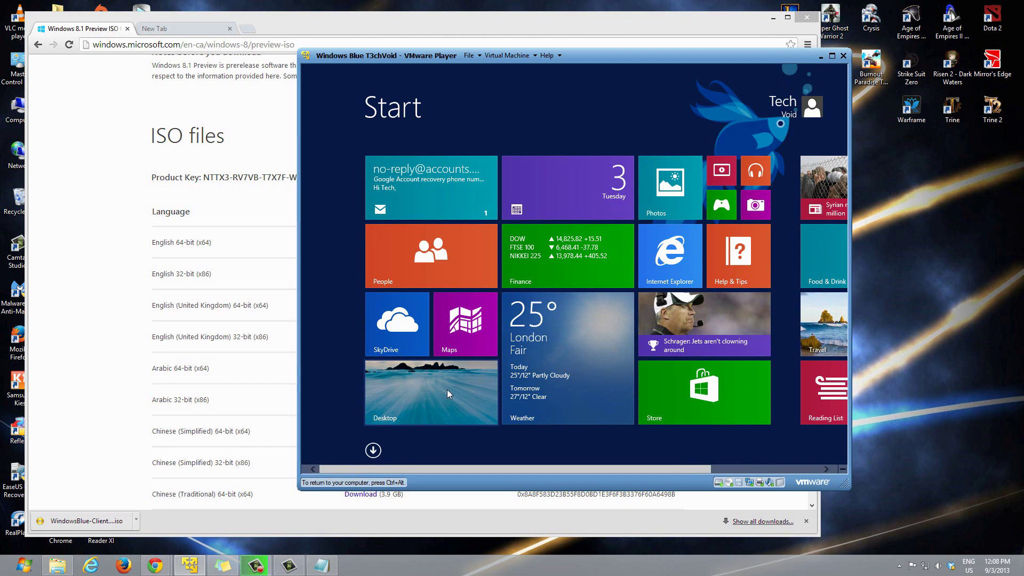
click(448, 394)
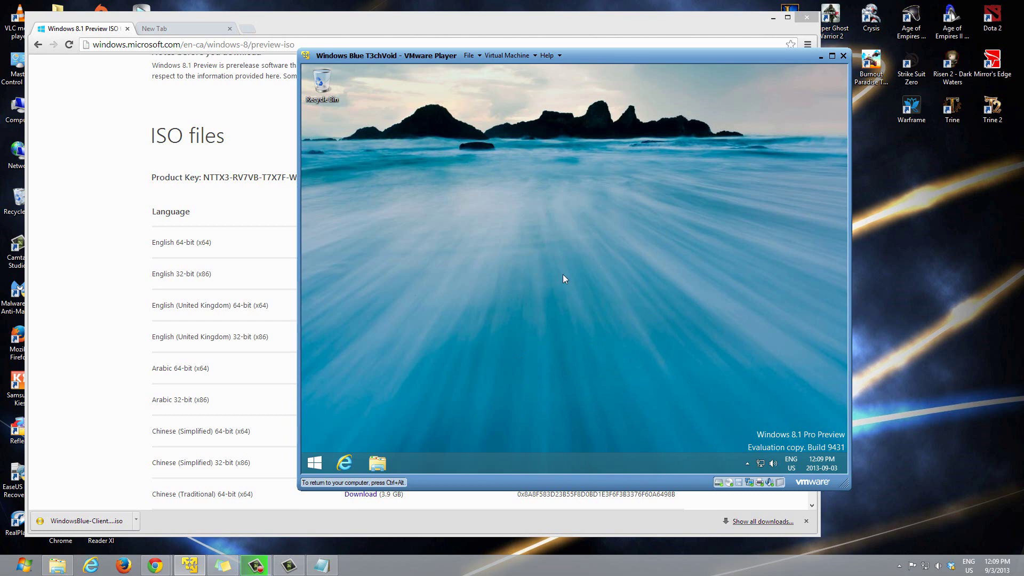
key(super)
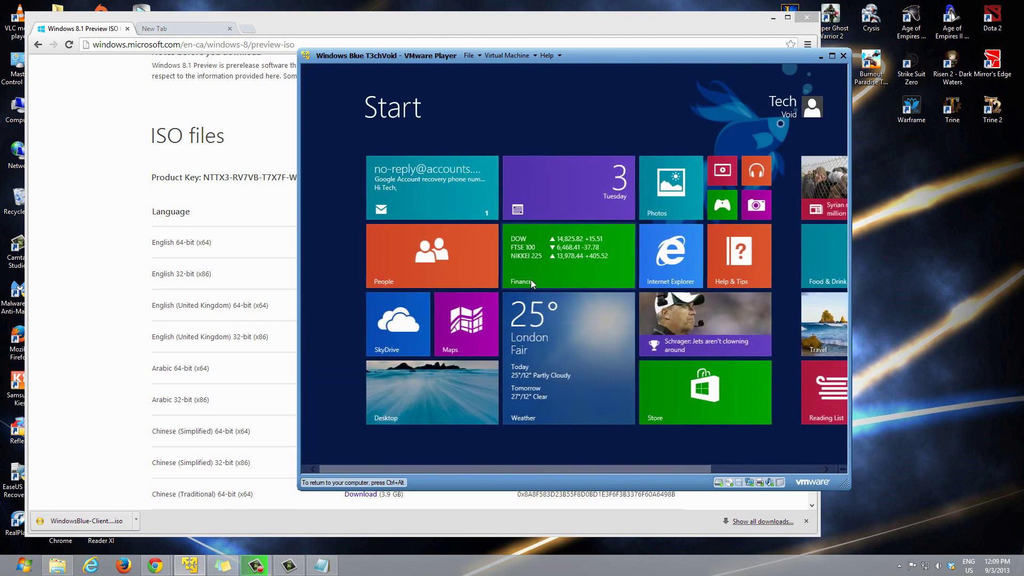
scroll(561, 346, up, 3)
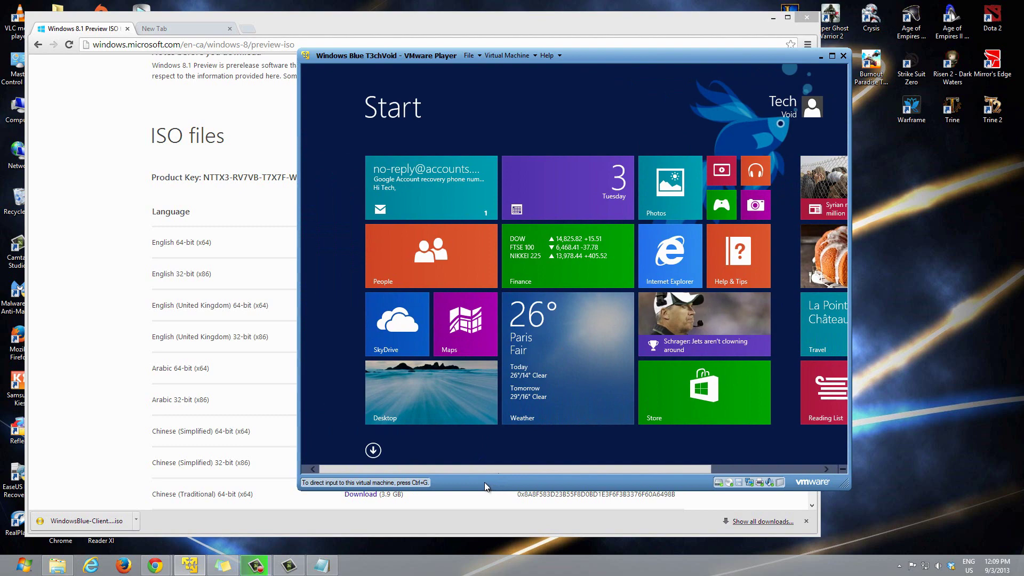
mouse_move(252, 570)
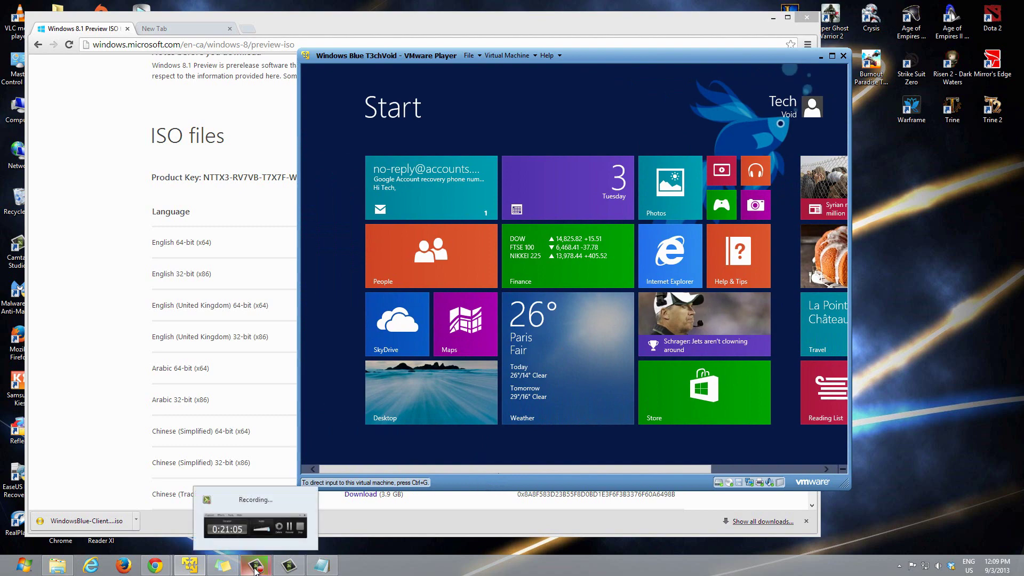